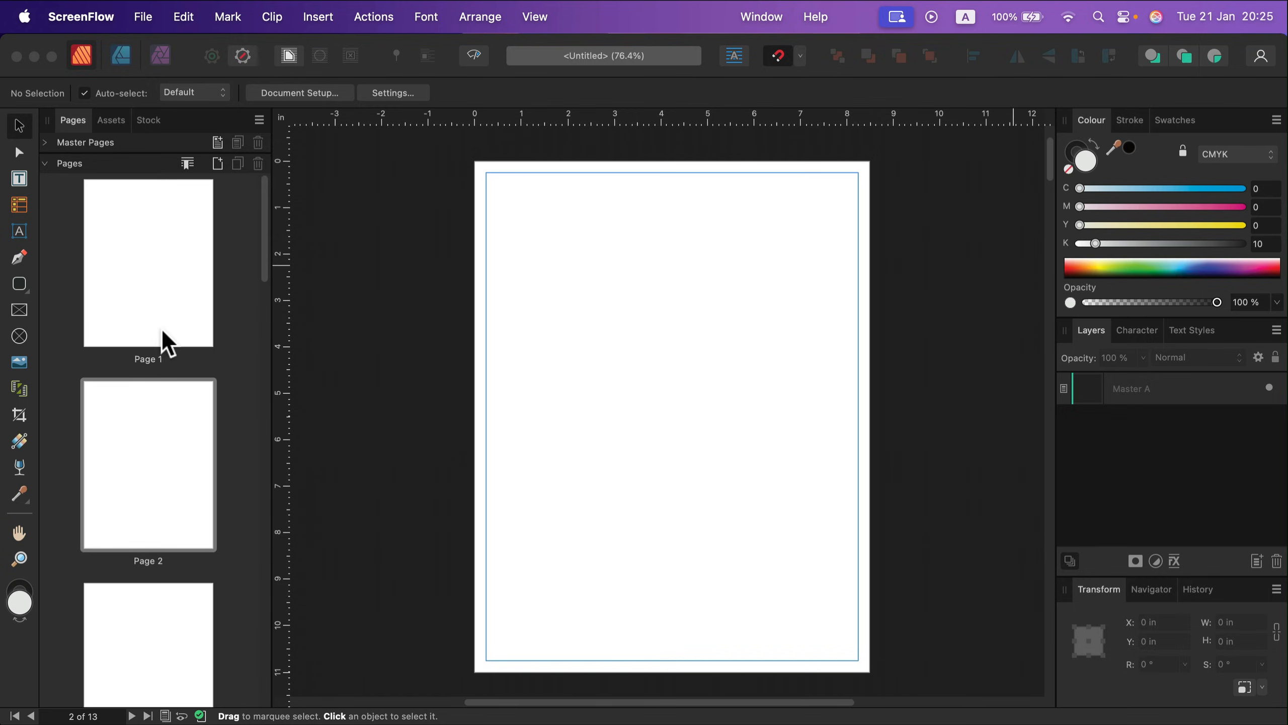
- Draw a rectangular picture frame about 8 in wide and 5.25 in high across the upper margin area of page 2
{"action": "left_click", "coordinate": [23, 312]}
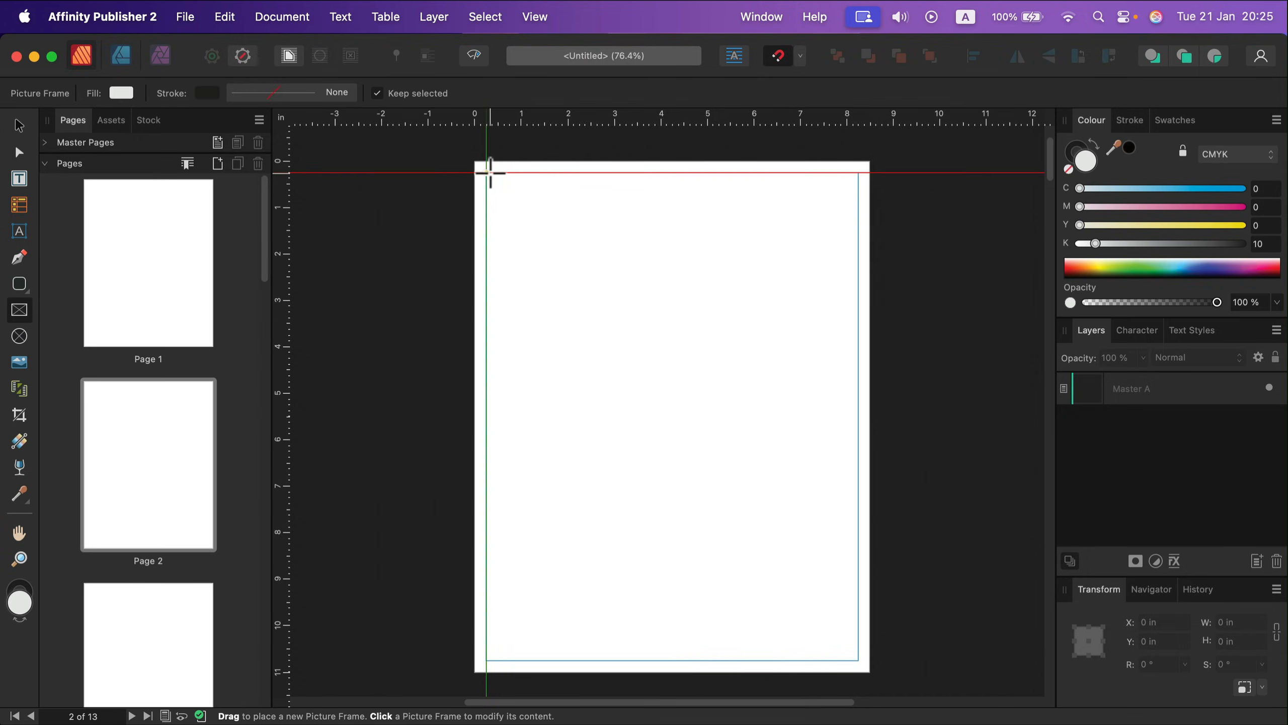
{"action": "mouse_move", "coordinate": [491, 173]}
{"action": "left_mouse_down"}
{"action": "mouse_move", "coordinate": [771, 306]}
{"action": "mouse_move", "coordinate": [858, 381]}
{"action": "mouse_move", "coordinate": [863, 416]}
{"action": "left_mouse_up"}
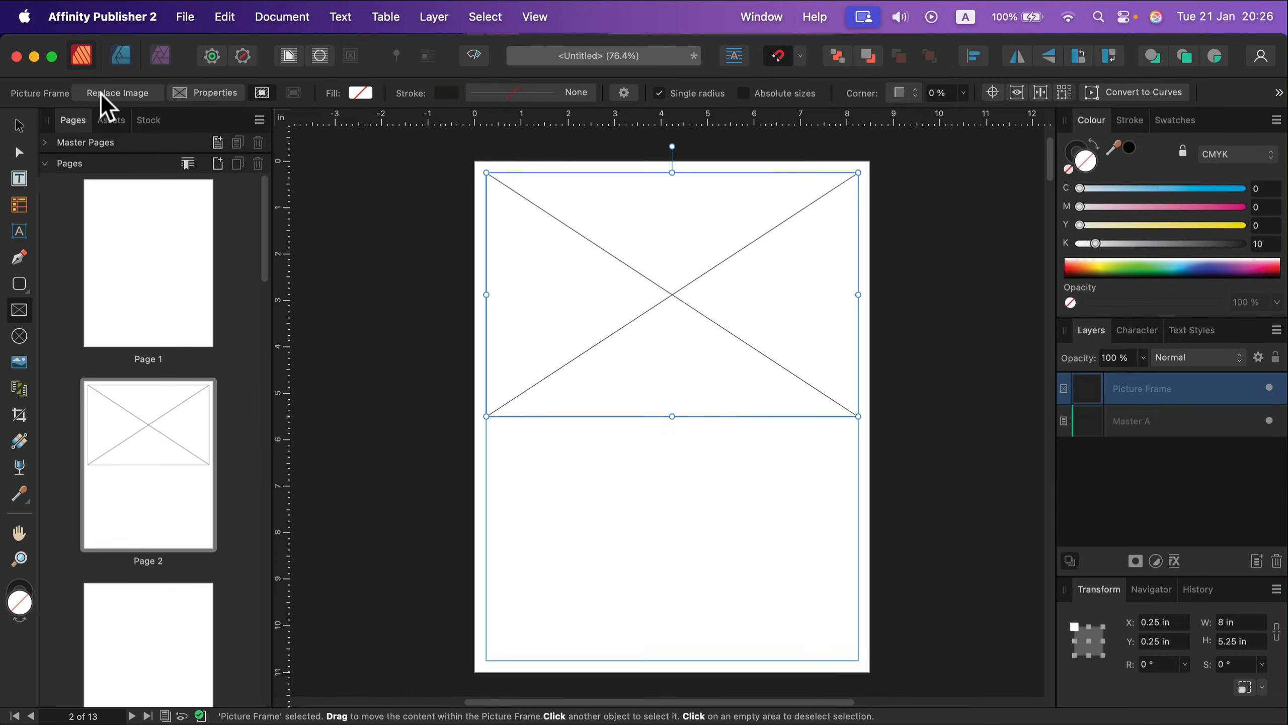
{"action": "left_click", "coordinate": [19, 126]}
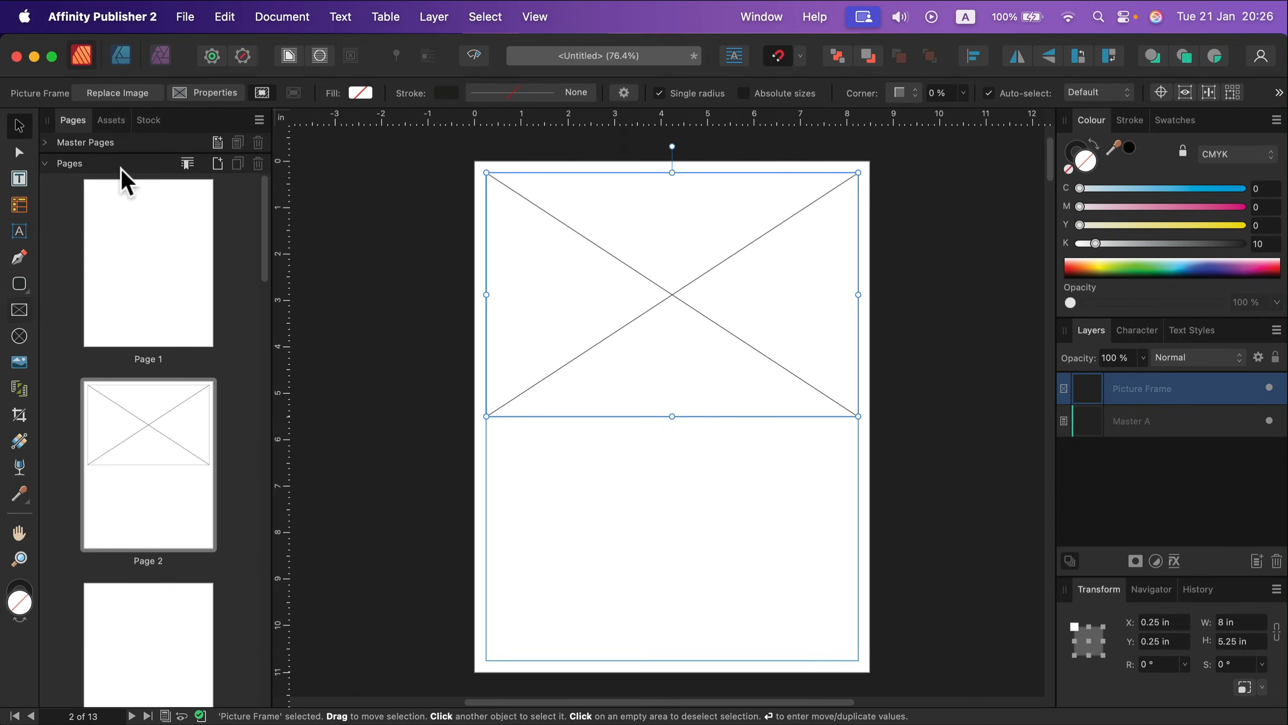
{"action": "left_click", "coordinate": [708, 468]}
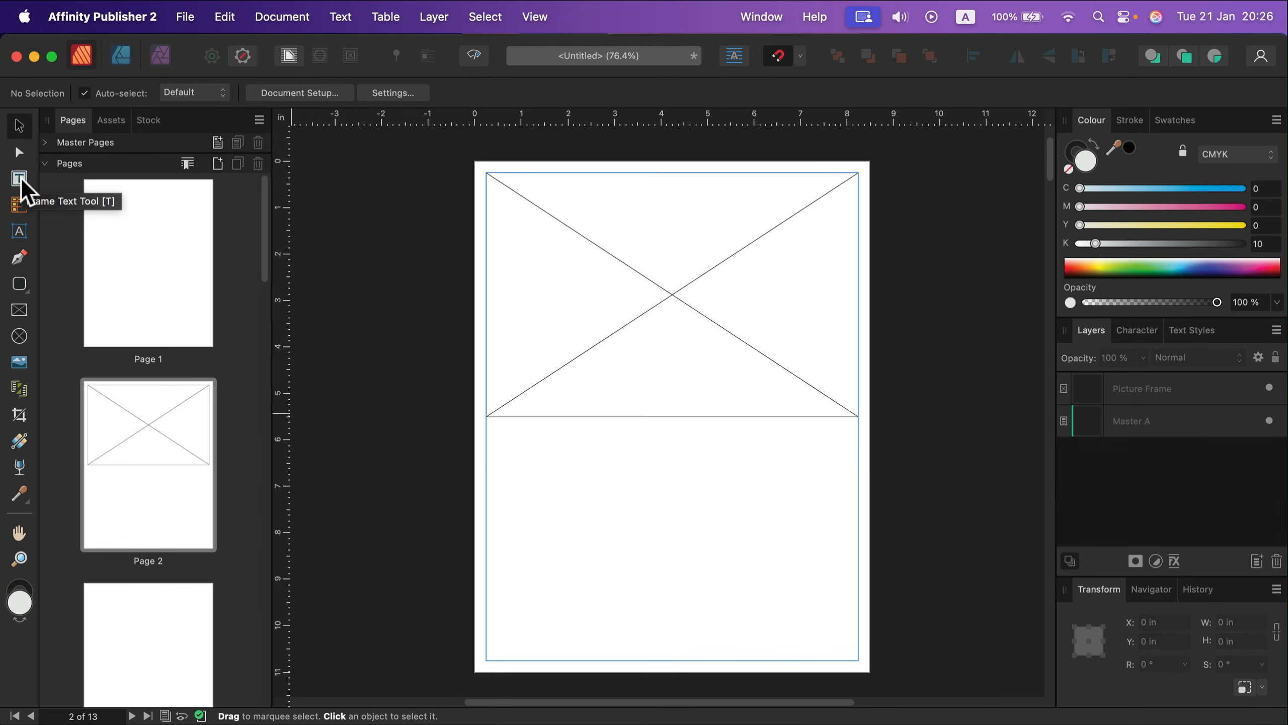
- Add the artistic text "January" below the picture frame and scale it up to about 3.24 in wide
{"action": "left_click", "coordinate": [22, 230]}
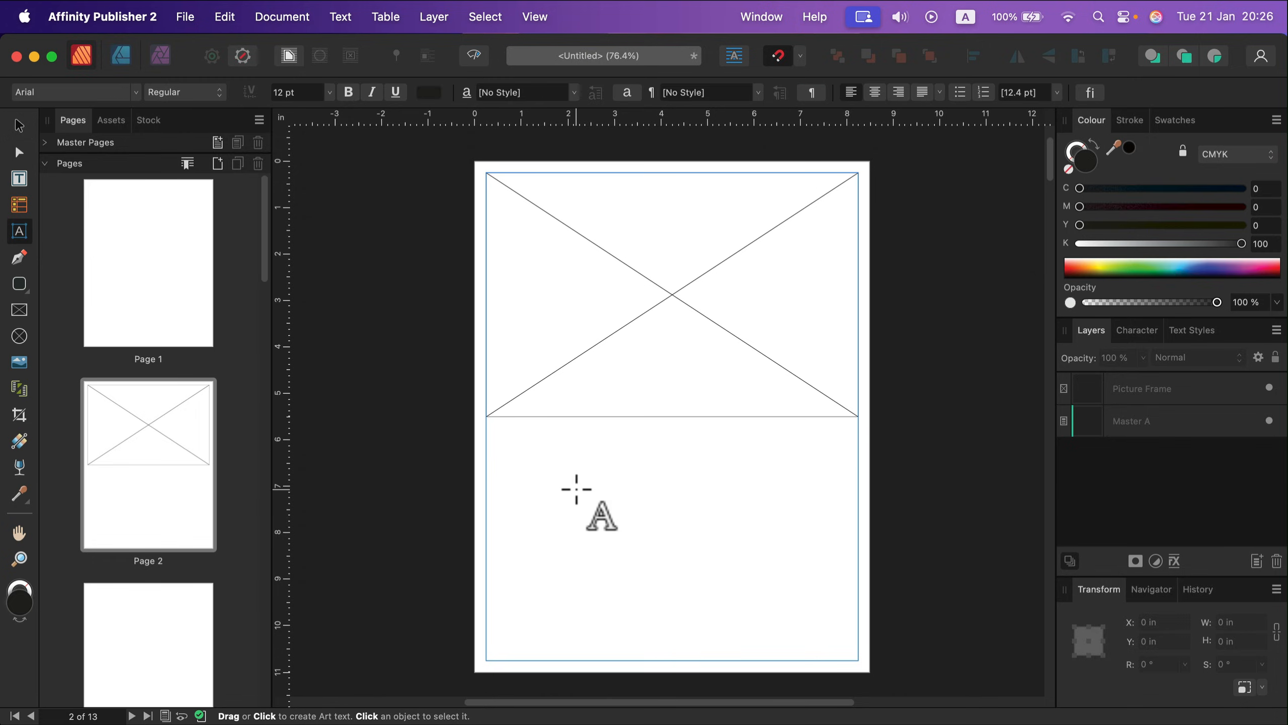
{"action": "left_click", "coordinate": [569, 473]}
{"action": "type", "text": "J"}
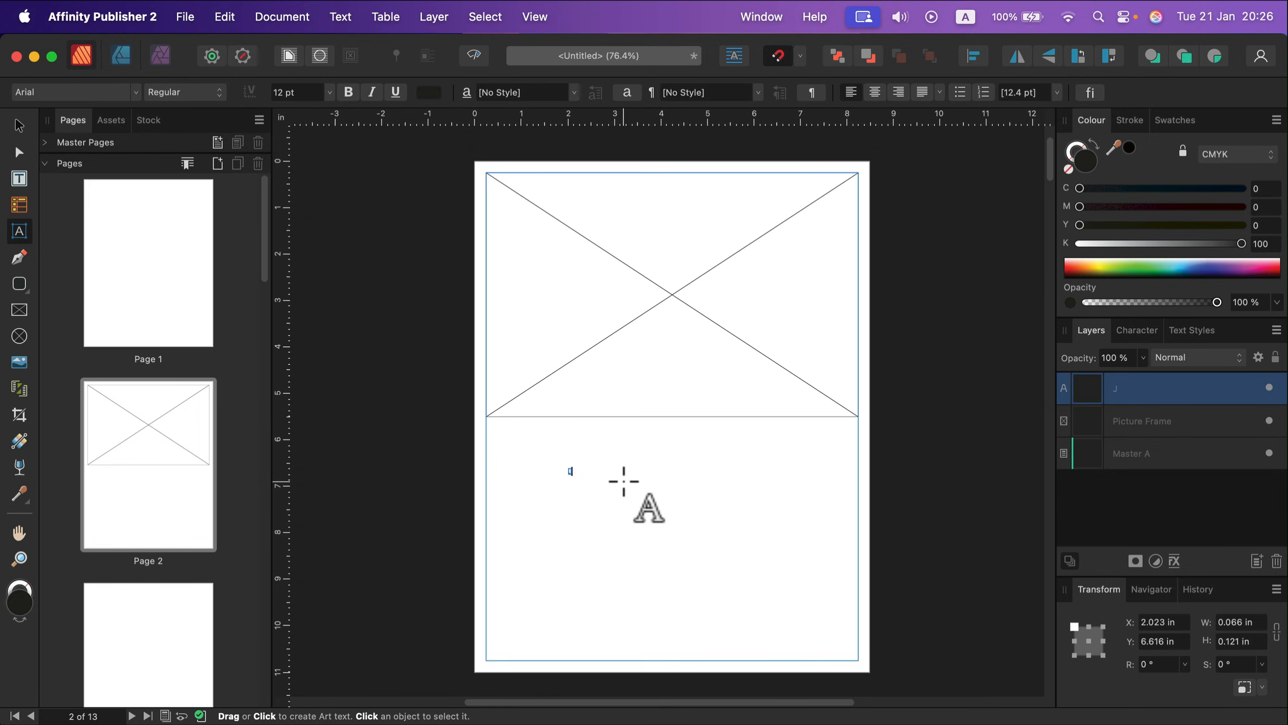
{"action": "type", "text": "anuary"}
{"action": "key", "text": "Escape"}
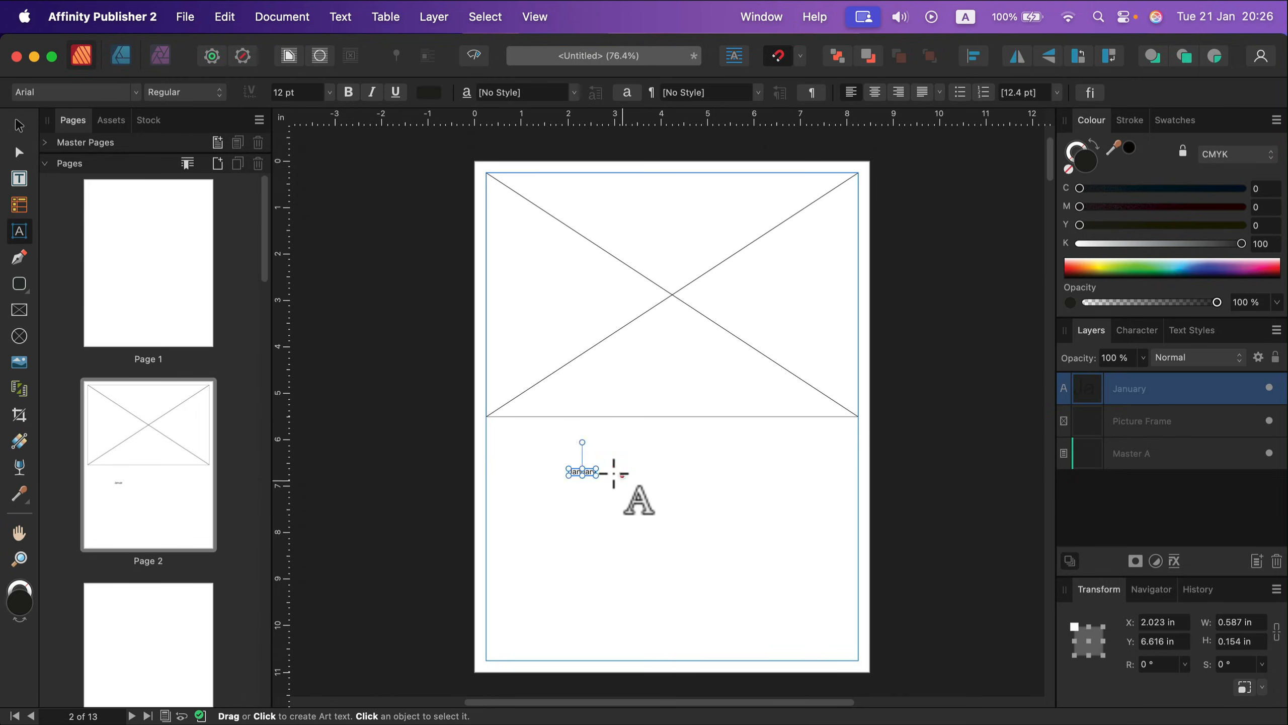
{"action": "left_click", "coordinate": [19, 125]}
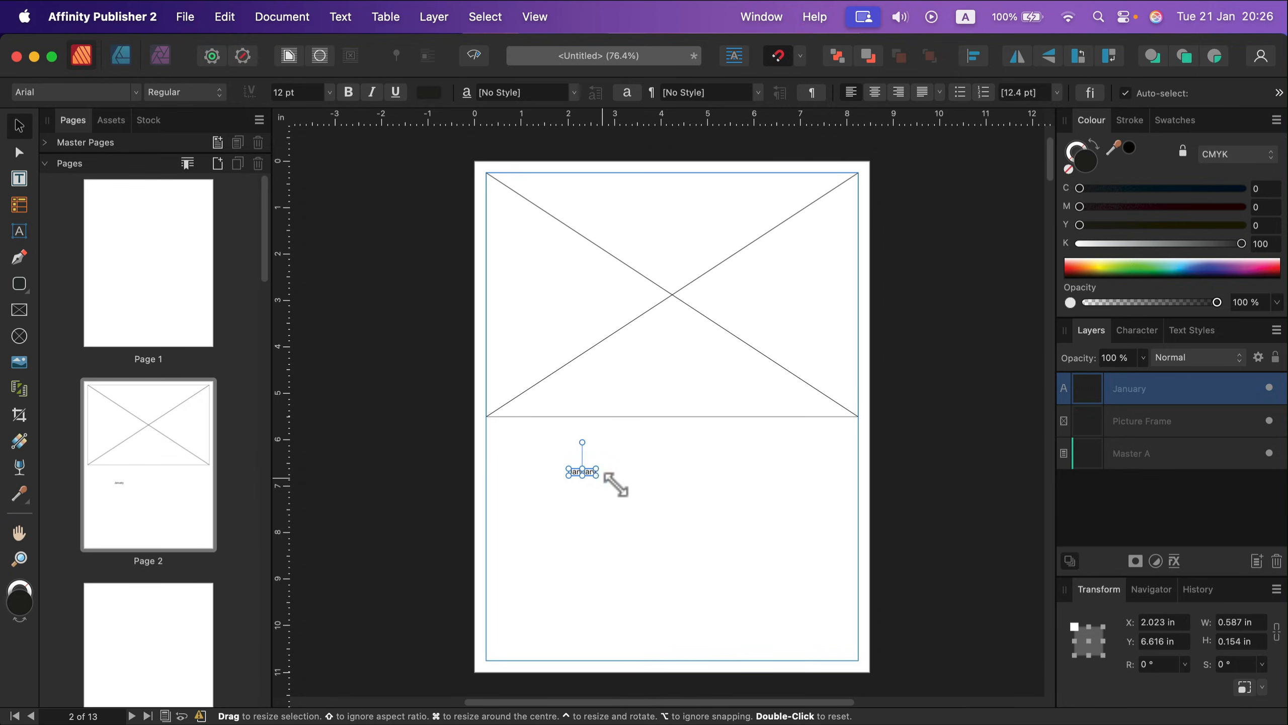
{"action": "left_click_drag", "start_coordinate": [615, 484], "coordinate": [710, 528]}
{"action": "left_click_drag", "start_coordinate": [670, 491], "coordinate": [645, 467]}
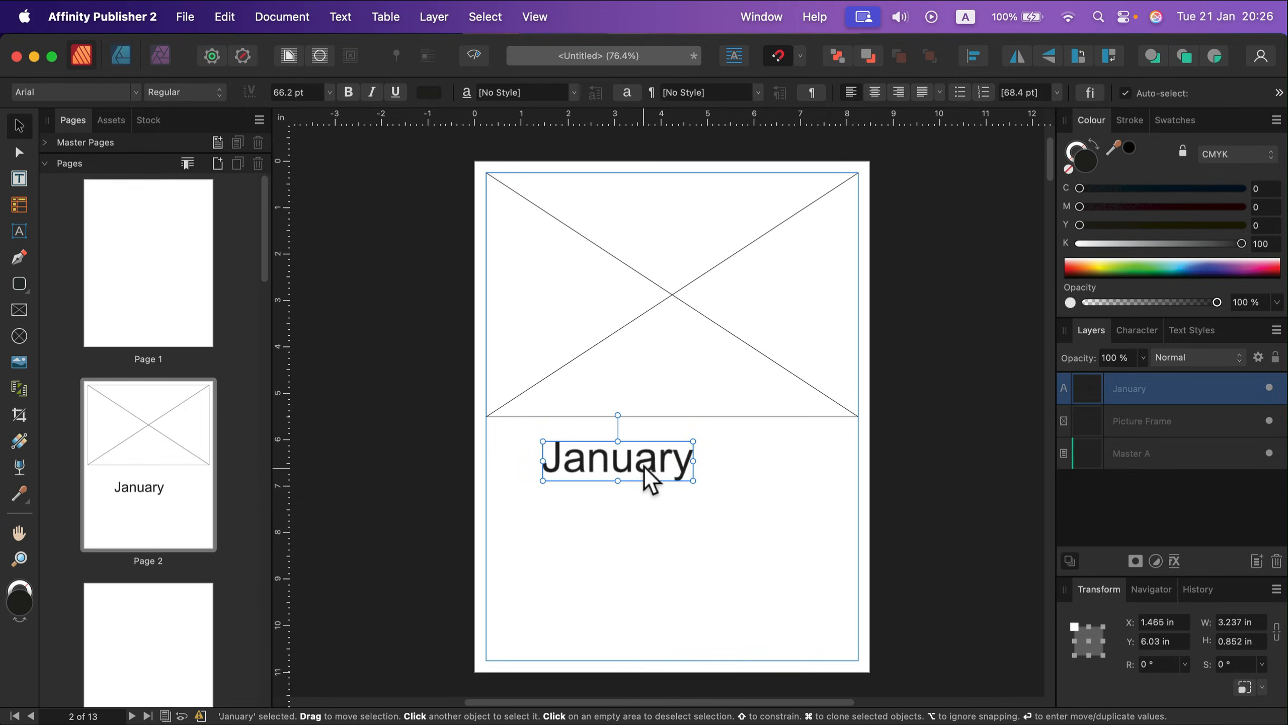
- Set the January text to 72 pt in the Energy Station font
{"action": "double_click", "coordinate": [645, 468]}
{"action": "key", "text": "super+a"}
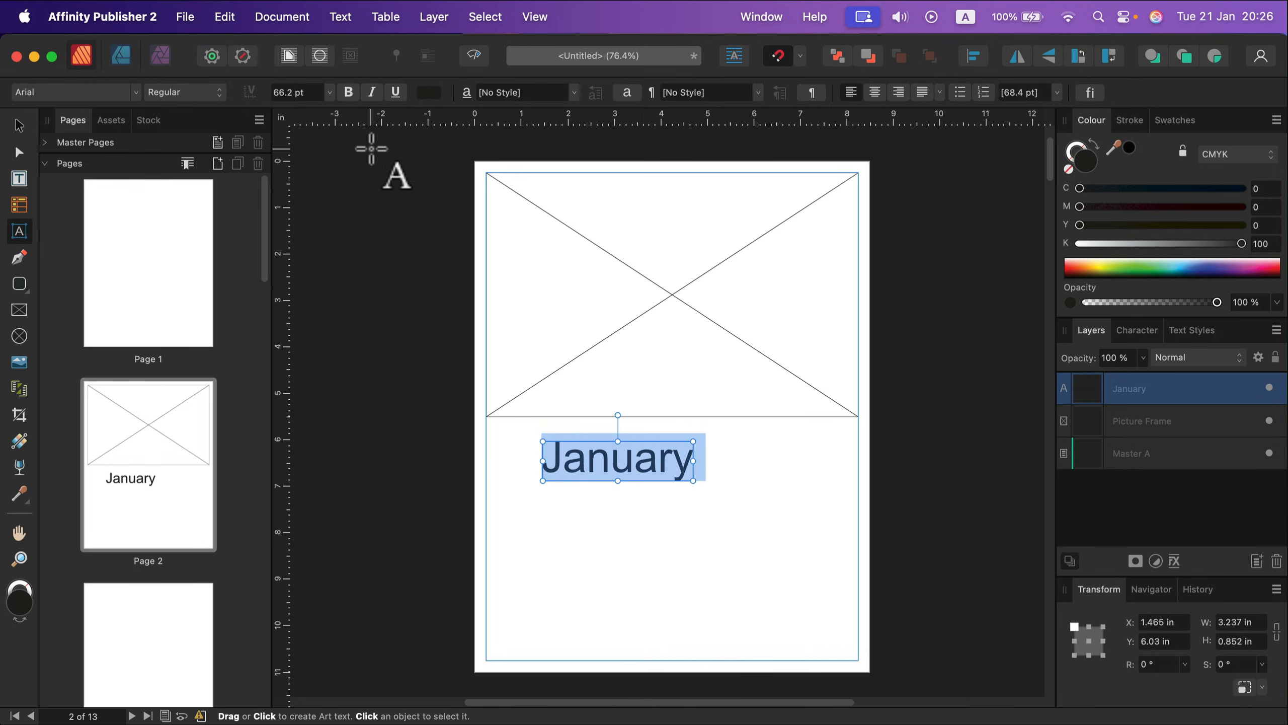
{"action": "left_click", "coordinate": [329, 92]}
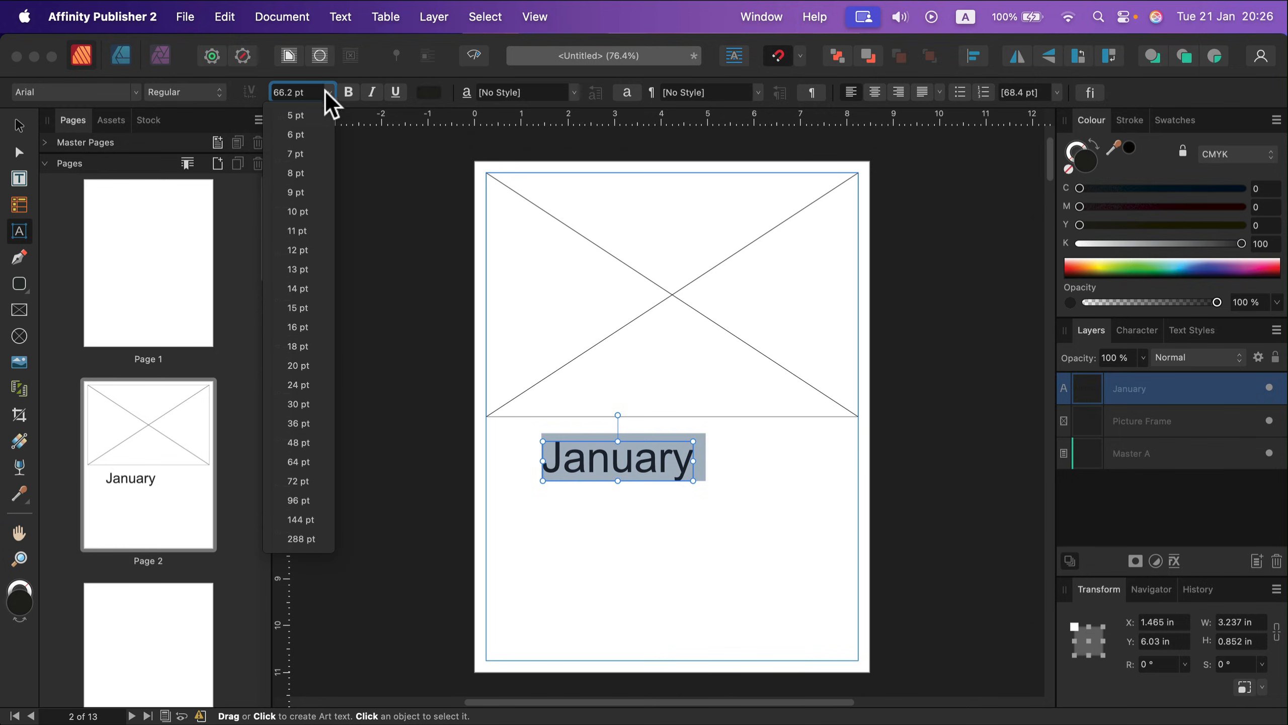
{"action": "left_click", "coordinate": [300, 481]}
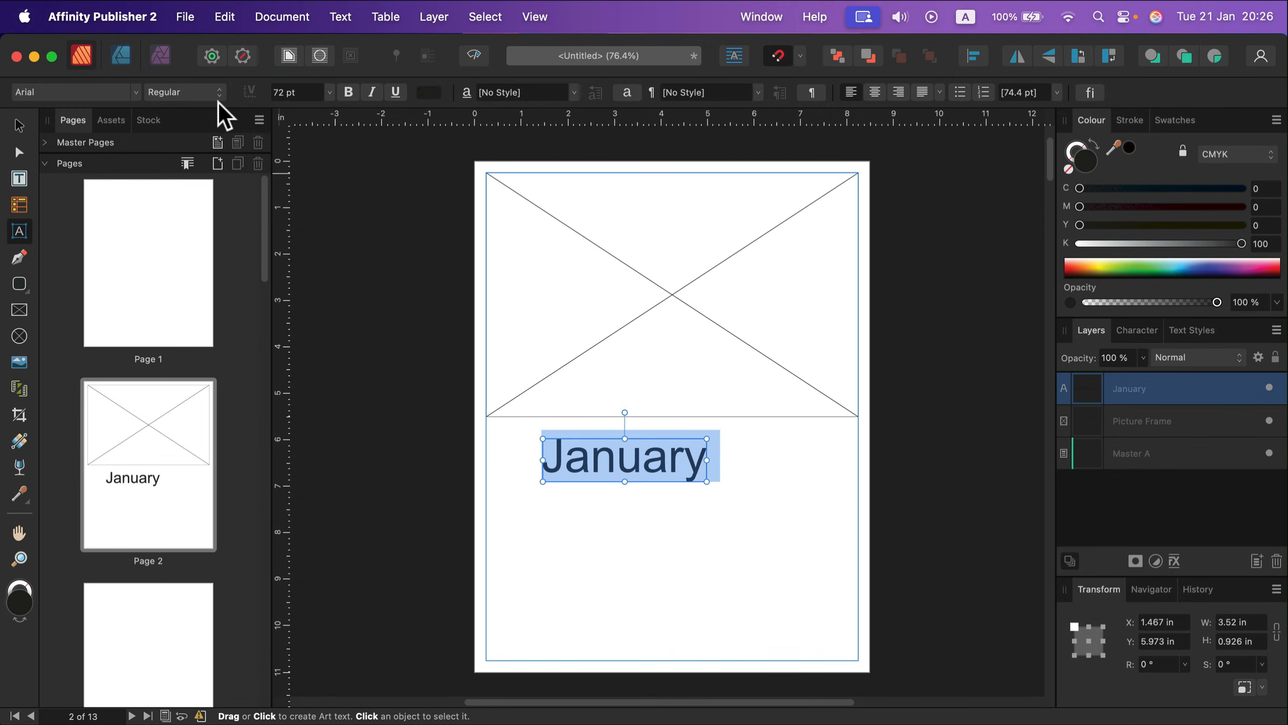
{"action": "left_click", "coordinate": [137, 92]}
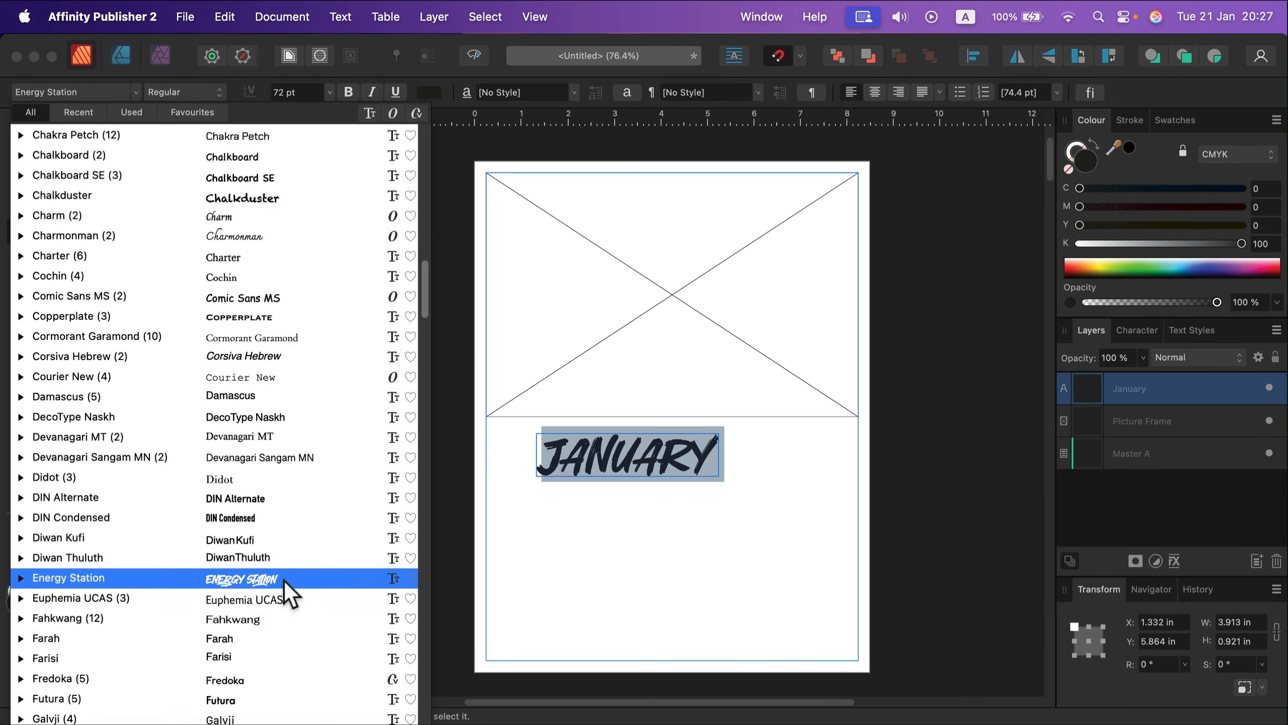
{"action": "left_click", "coordinate": [284, 583]}
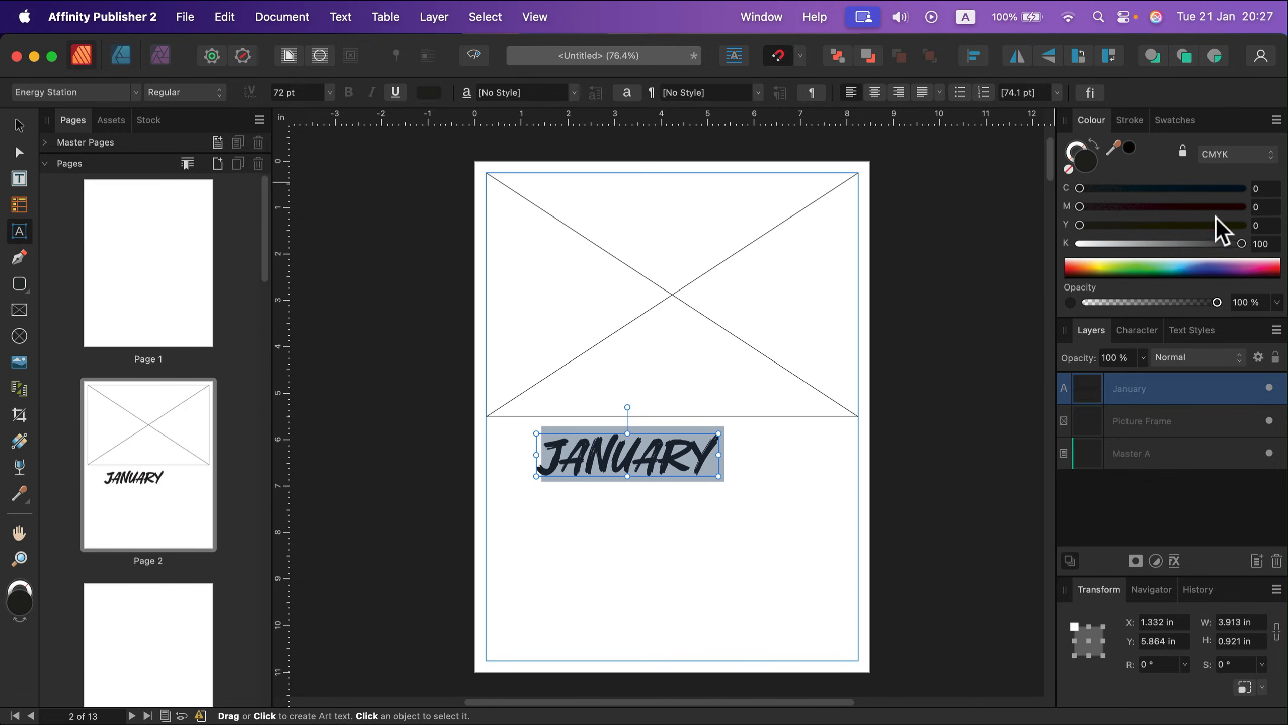
- Colour the January title dark blue (#002E81) with the colour wheel and centre it horizontally just below the picture frame
{"action": "left_click", "coordinate": [1277, 121]}
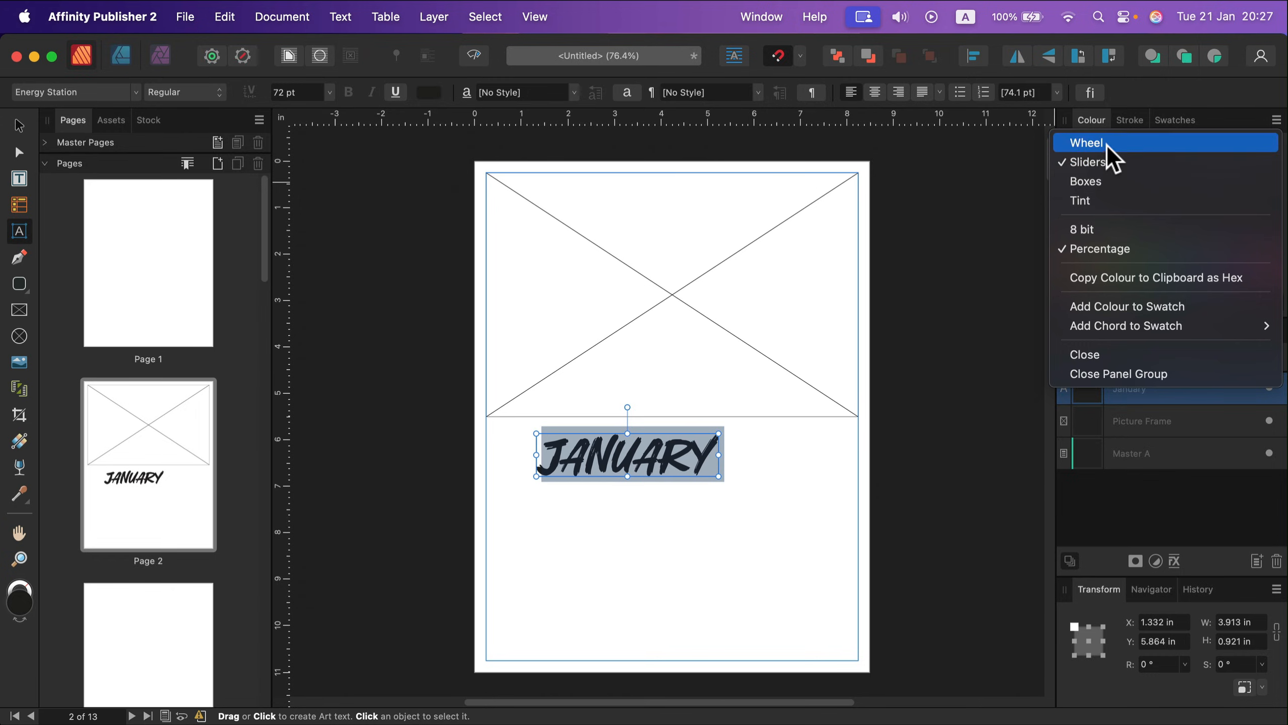
{"action": "left_click", "coordinate": [1114, 162]}
{"action": "left_click_drag", "start_coordinate": [1195, 200], "coordinate": [1143, 231]}
{"action": "left_click", "coordinate": [1134, 183]}
{"action": "left_click", "coordinate": [17, 126]}
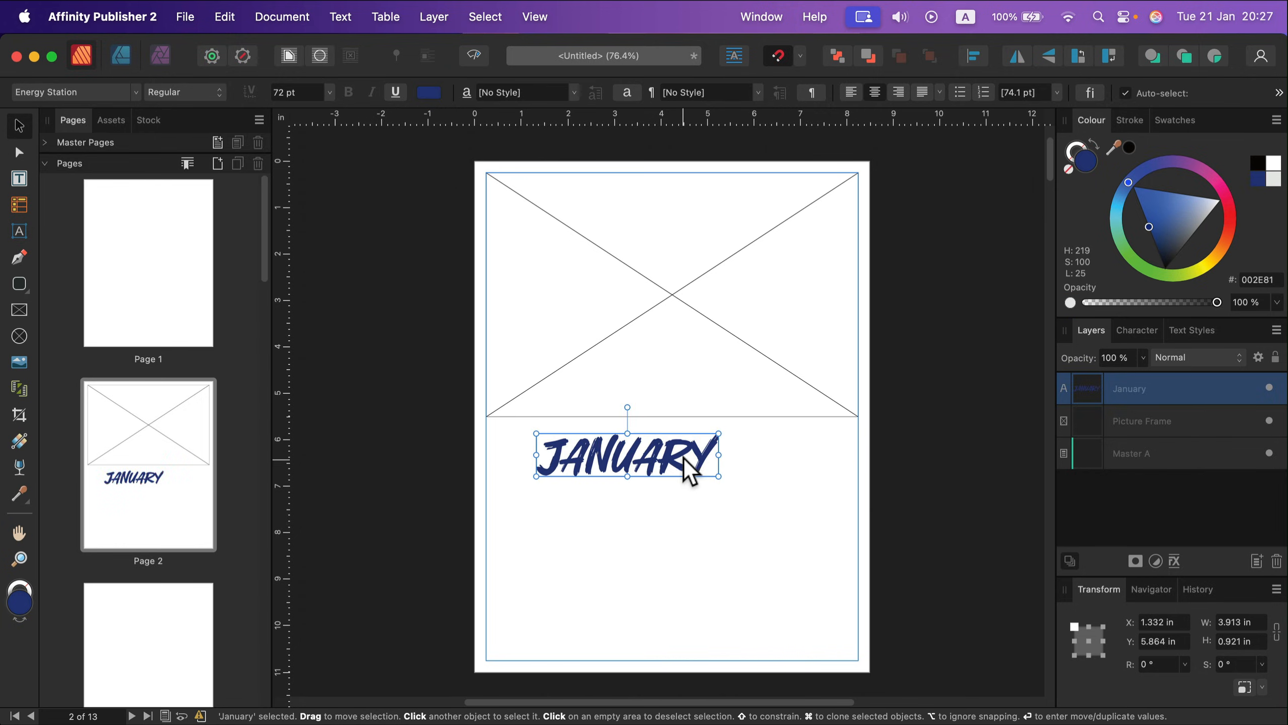
{"action": "left_click_drag", "start_coordinate": [686, 467], "coordinate": [729, 451]}
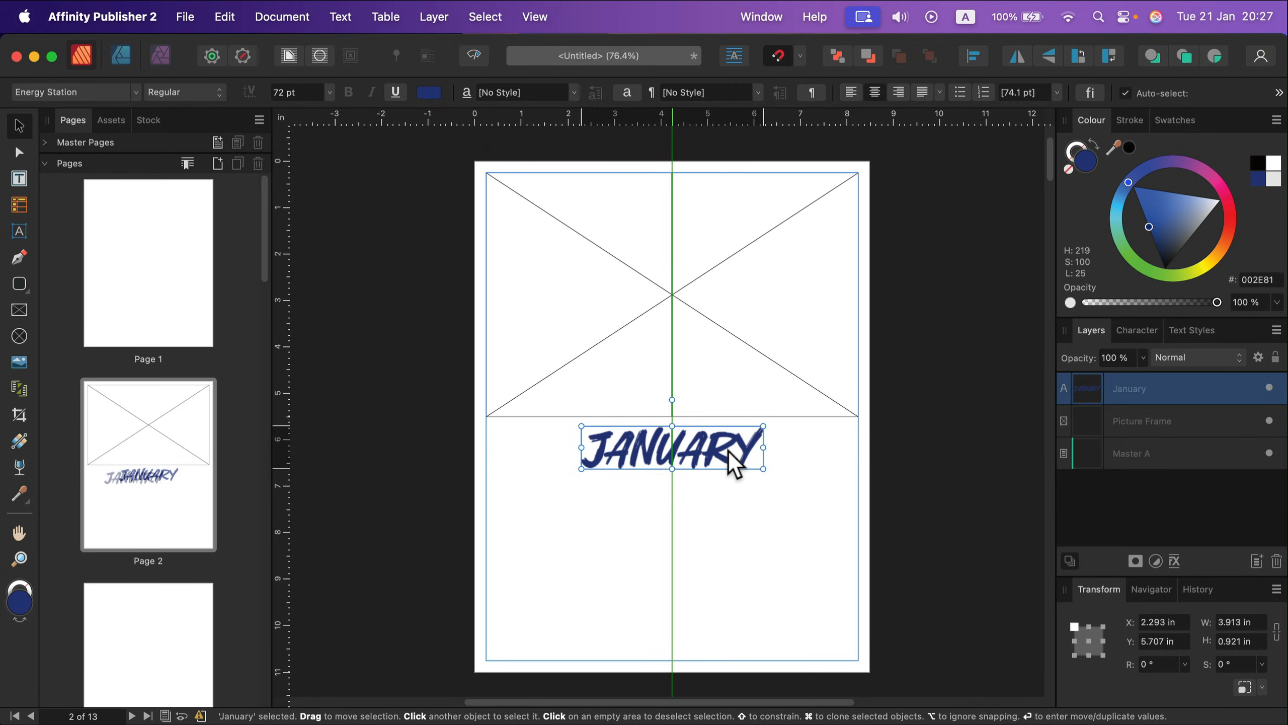
{"action": "left_click", "coordinate": [942, 440]}
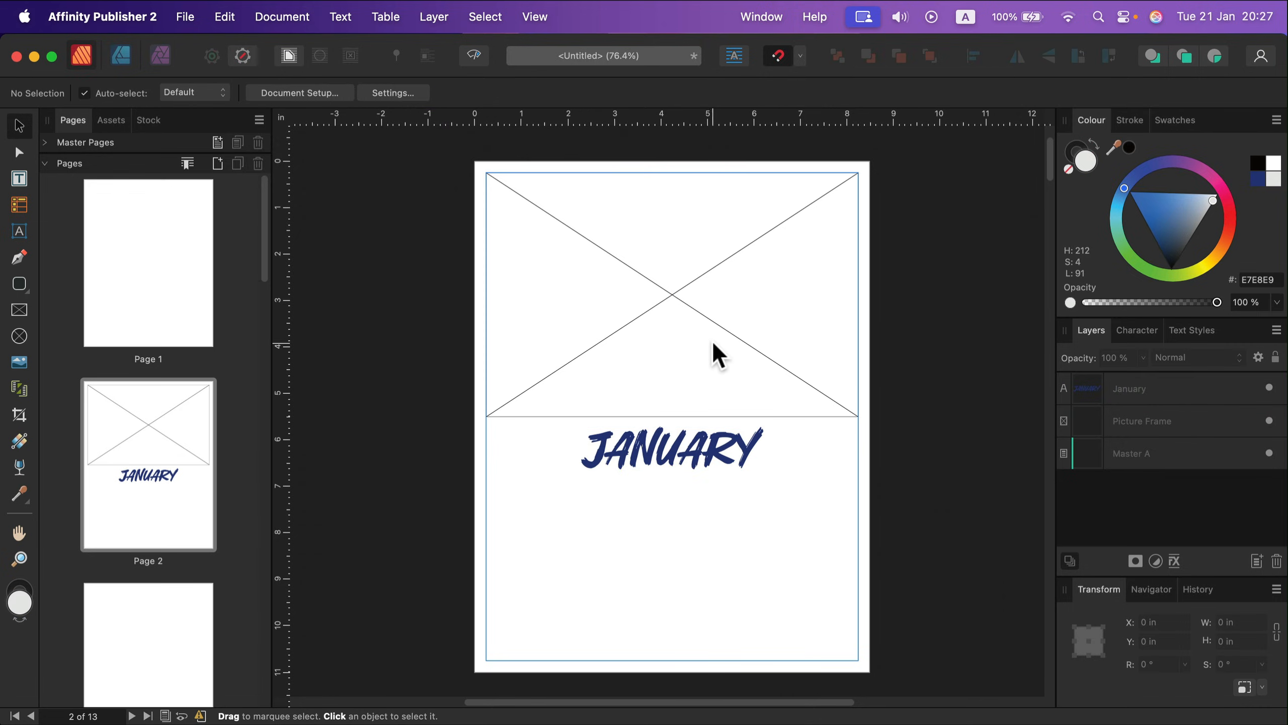
- Draw a table with seven columns and five rows in the empty area below the January title
{"action": "key", "text": "super+equal"}
{"action": "left_click", "coordinate": [1152, 588]}
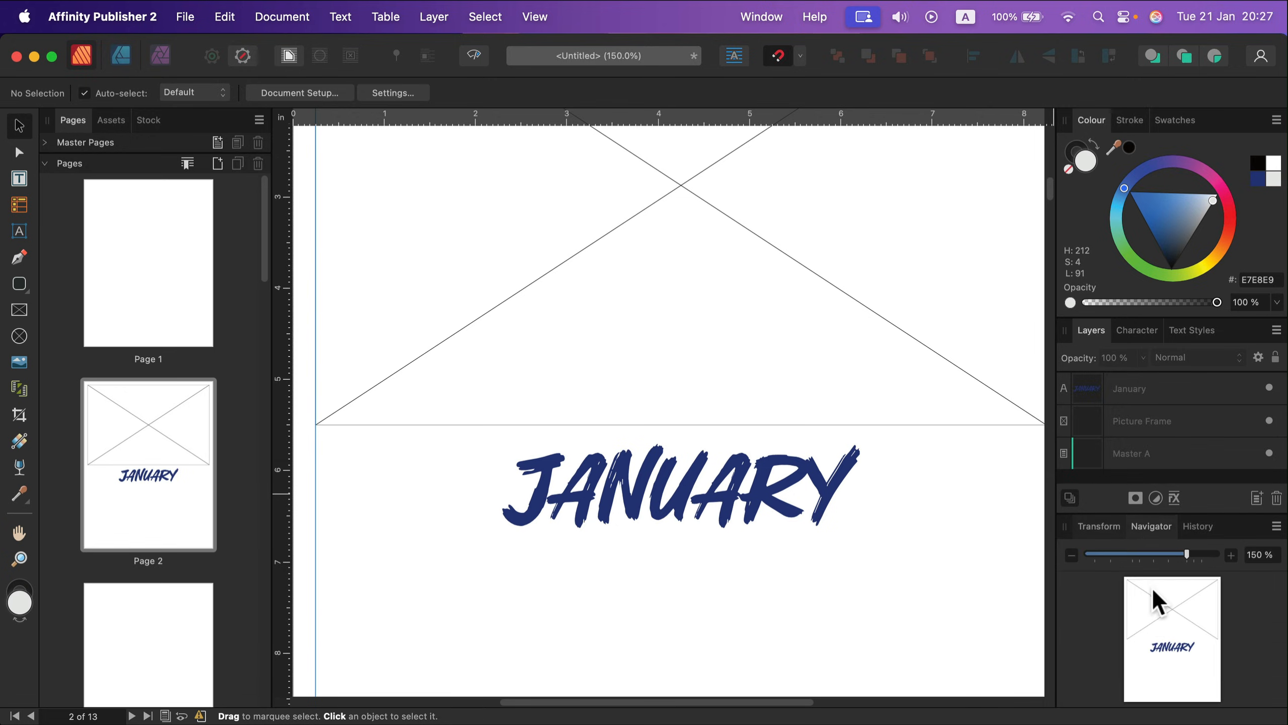
{"action": "mouse_move", "coordinate": [1184, 557]}
{"action": "left_mouse_down"}
{"action": "mouse_move", "coordinate": [1135, 552]}
{"action": "mouse_move", "coordinate": [1187, 554]}
{"action": "mouse_move", "coordinate": [1175, 555]}
{"action": "left_mouse_up"}
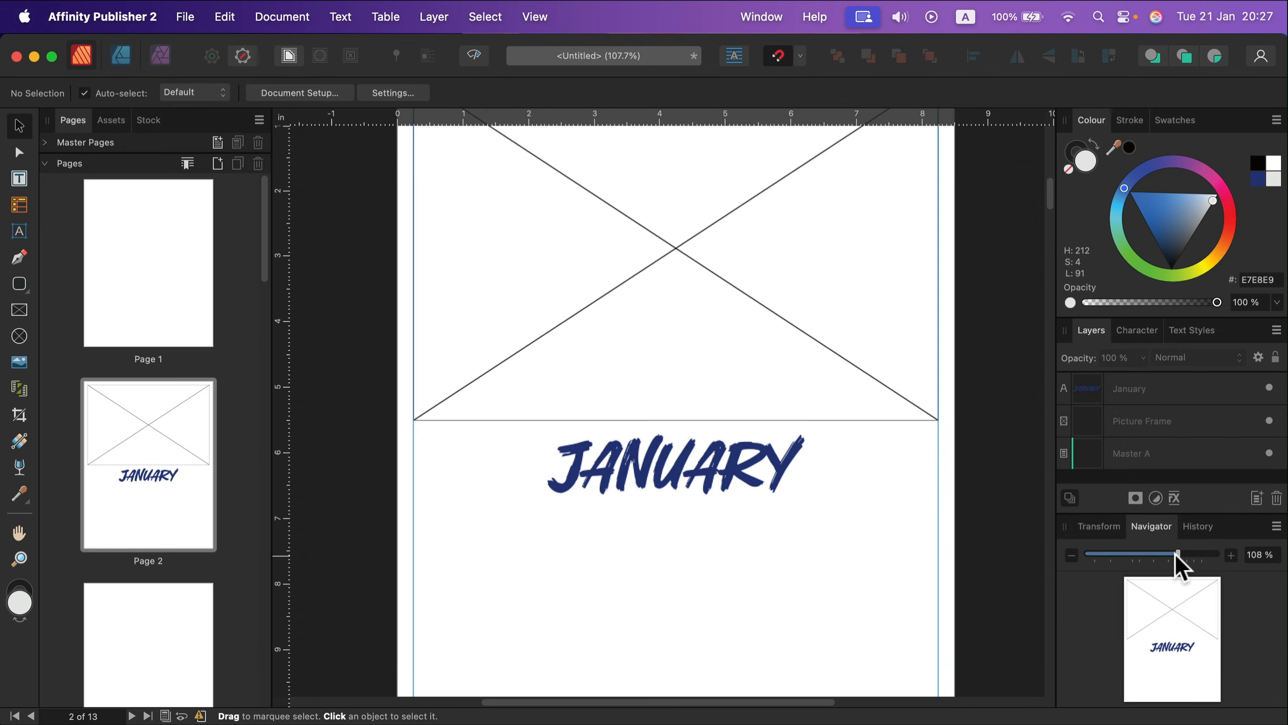
{"action": "scroll", "coordinate": [793, 526], "scroll_direction": "down", "scroll_amount": 4}
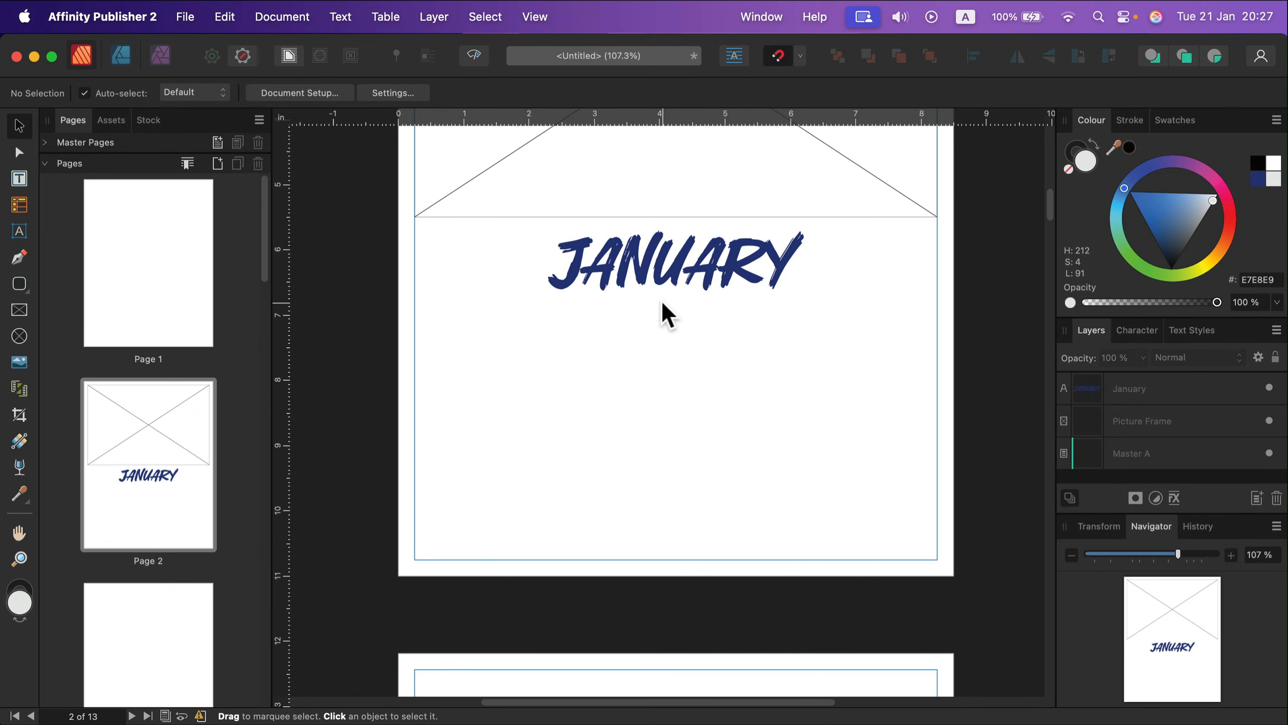
{"action": "left_click", "coordinate": [18, 204]}
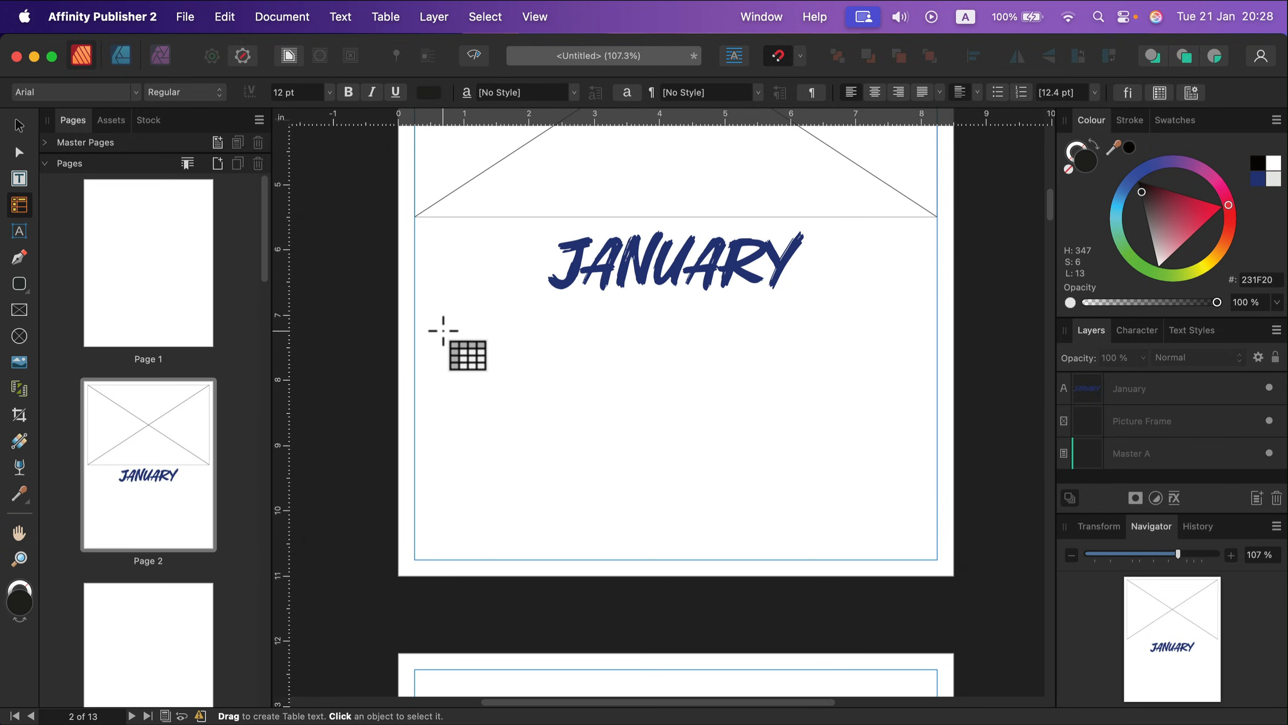
{"action": "mouse_move", "coordinate": [443, 331]}
{"action": "left_mouse_down"}
{"action": "mouse_move", "coordinate": [582, 401]}
{"action": "mouse_move", "coordinate": [783, 467]}
{"action": "left_mouse_up"}
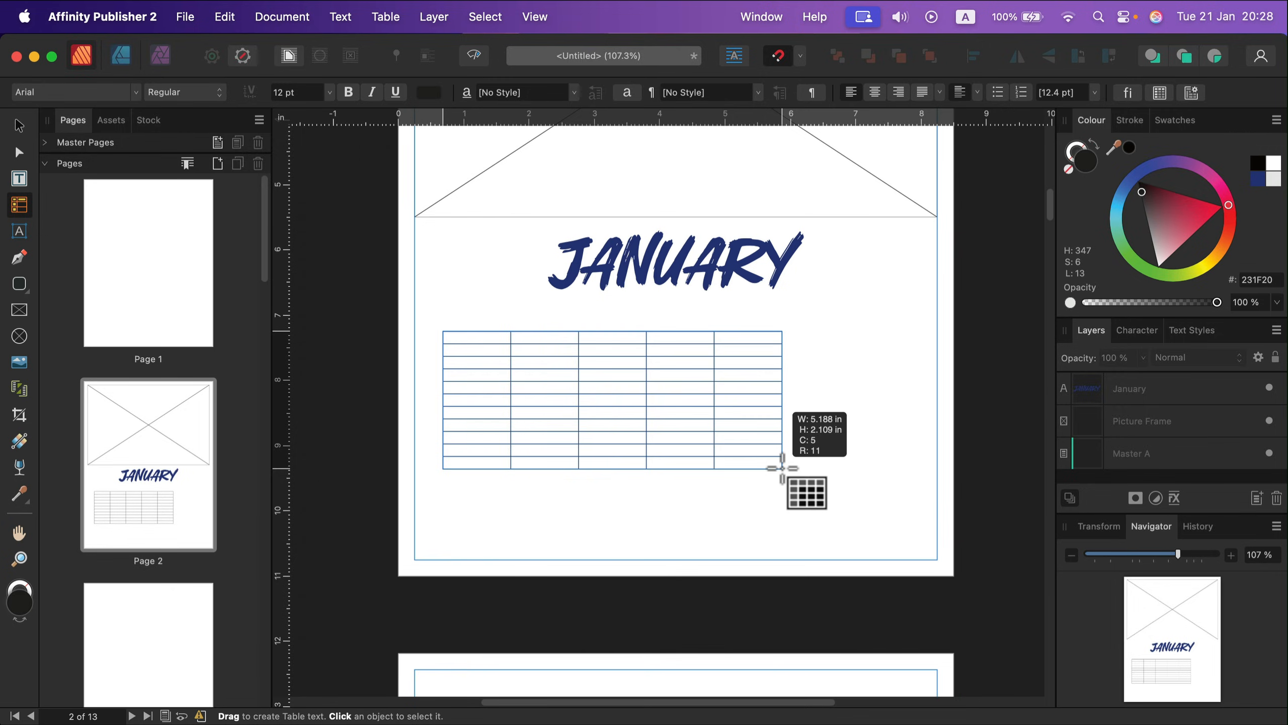
{"action": "mouse_move", "coordinate": [782, 467]}
{"action": "left_mouse_down"}
{"action": "mouse_move", "coordinate": [912, 419]}
{"action": "mouse_move", "coordinate": [914, 402]}
{"action": "left_mouse_up"}
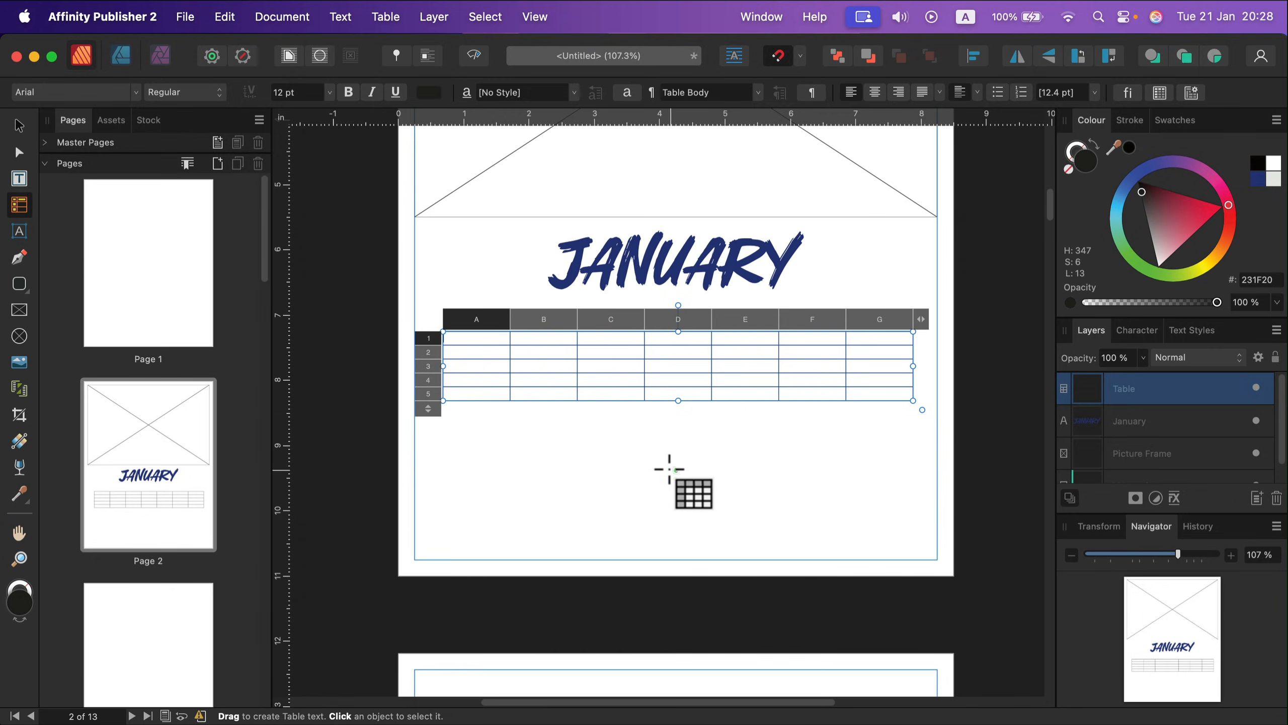
- Stretch the table to the page's right and bottom margins and fit a sixth row above the bottom margin
{"action": "left_click_drag", "start_coordinate": [913, 401], "coordinate": [937, 560]}
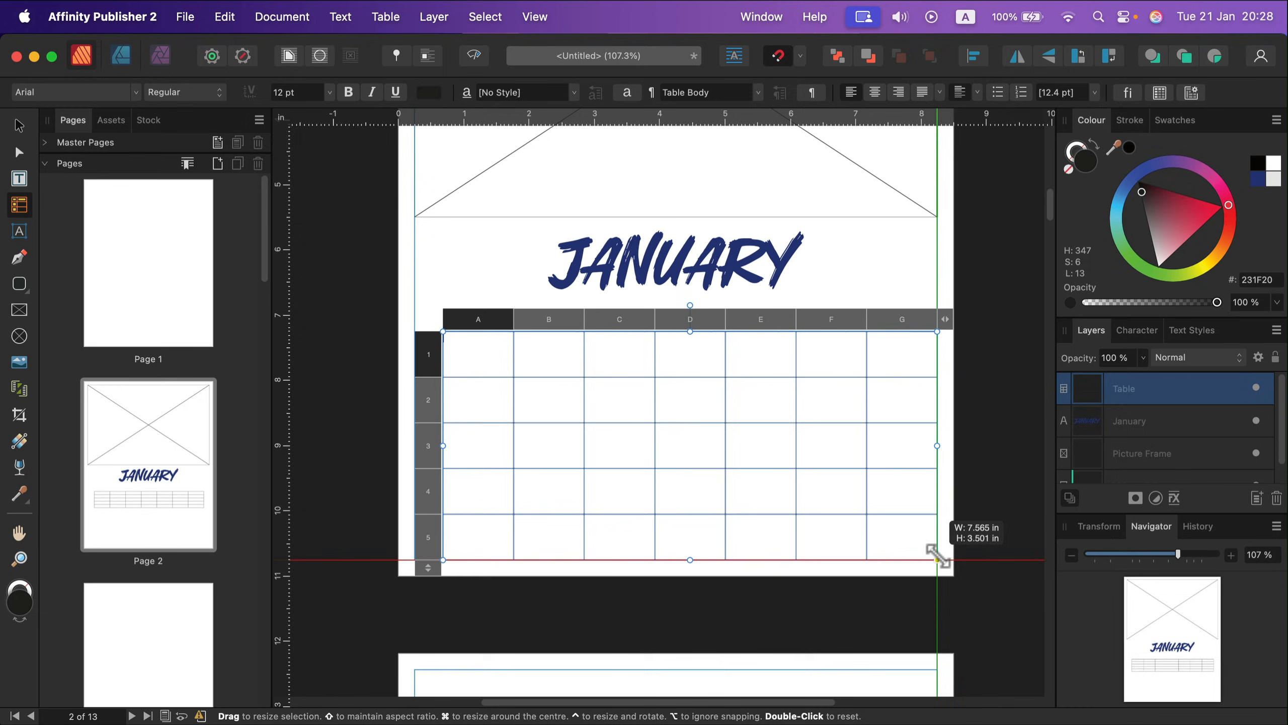
{"action": "left_click_drag", "start_coordinate": [443, 330], "coordinate": [469, 348]}
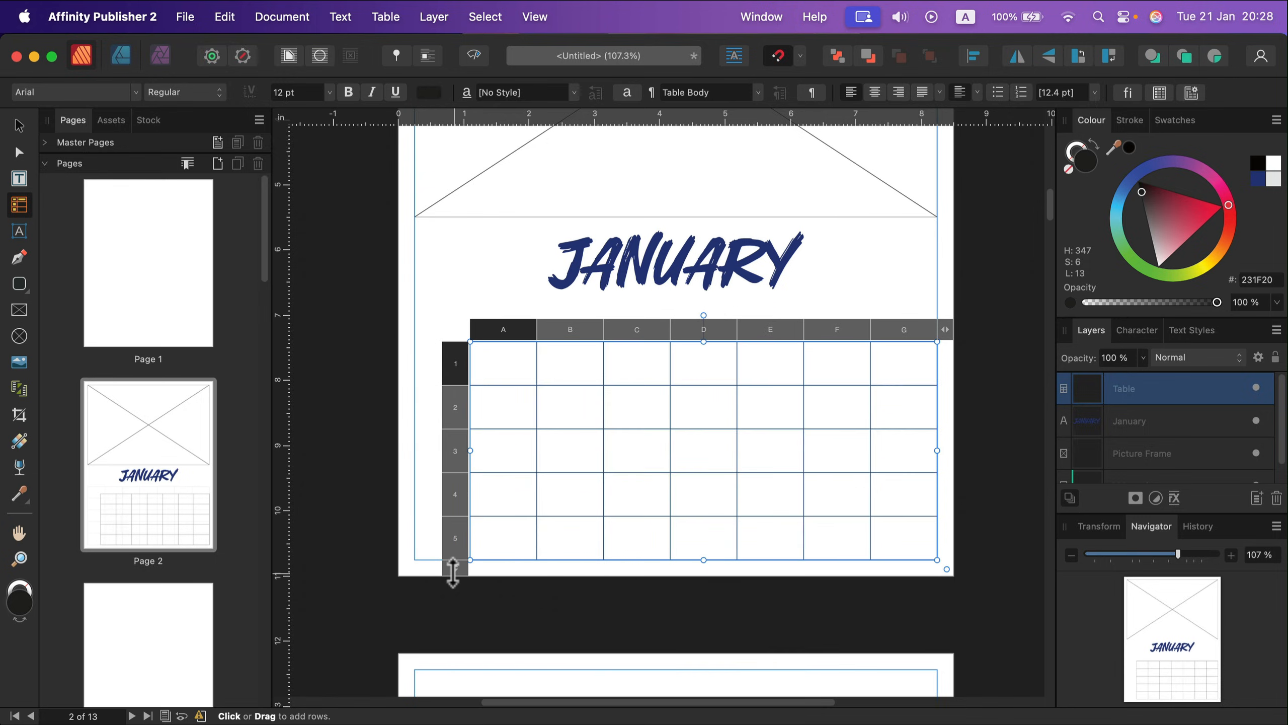
{"action": "left_click_drag", "start_coordinate": [455, 572], "coordinate": [453, 621]}
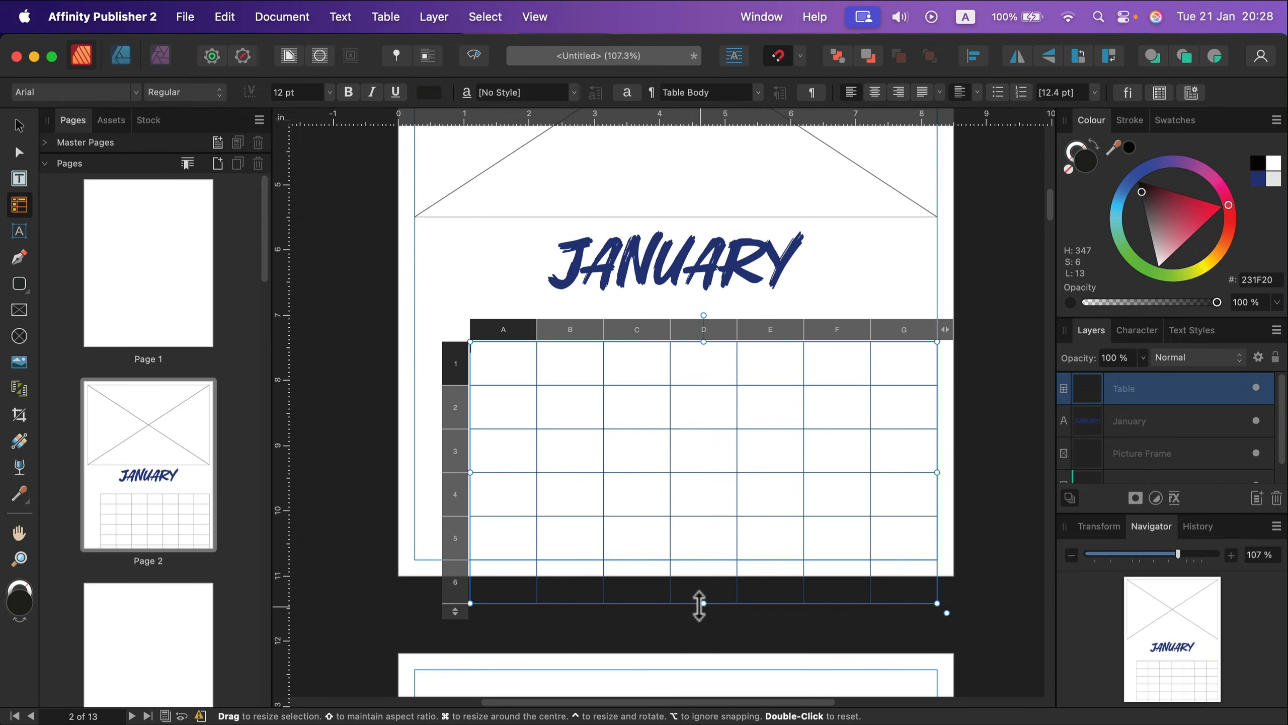
{"action": "left_click_drag", "start_coordinate": [699, 604], "coordinate": [704, 560]}
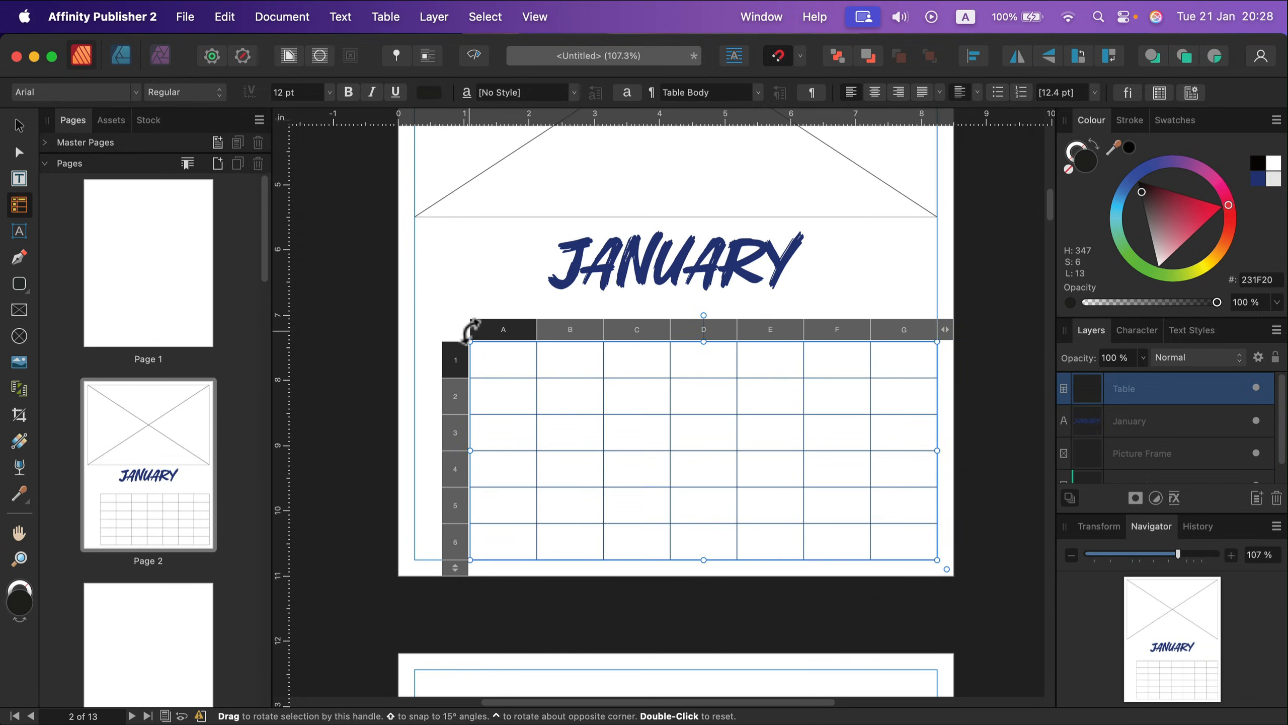
- Extend the table's upper-left corner to the left margin, just under the January title
{"action": "mouse_move", "coordinate": [456, 329]}
{"action": "left_mouse_down"}
{"action": "mouse_move", "coordinate": [444, 312]}
{"action": "mouse_move", "coordinate": [449, 326]}
{"action": "left_mouse_up"}
{"action": "left_click", "coordinate": [520, 402]}
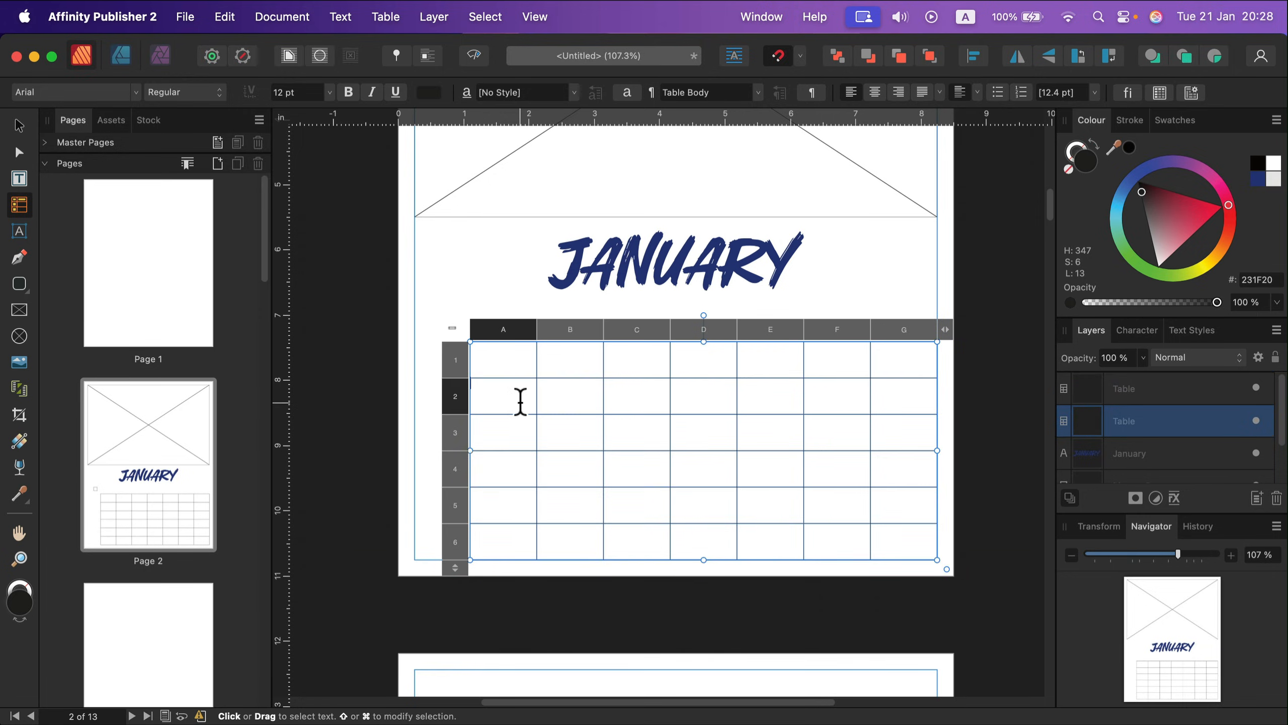
{"action": "left_click_drag", "start_coordinate": [470, 342], "coordinate": [415, 308]}
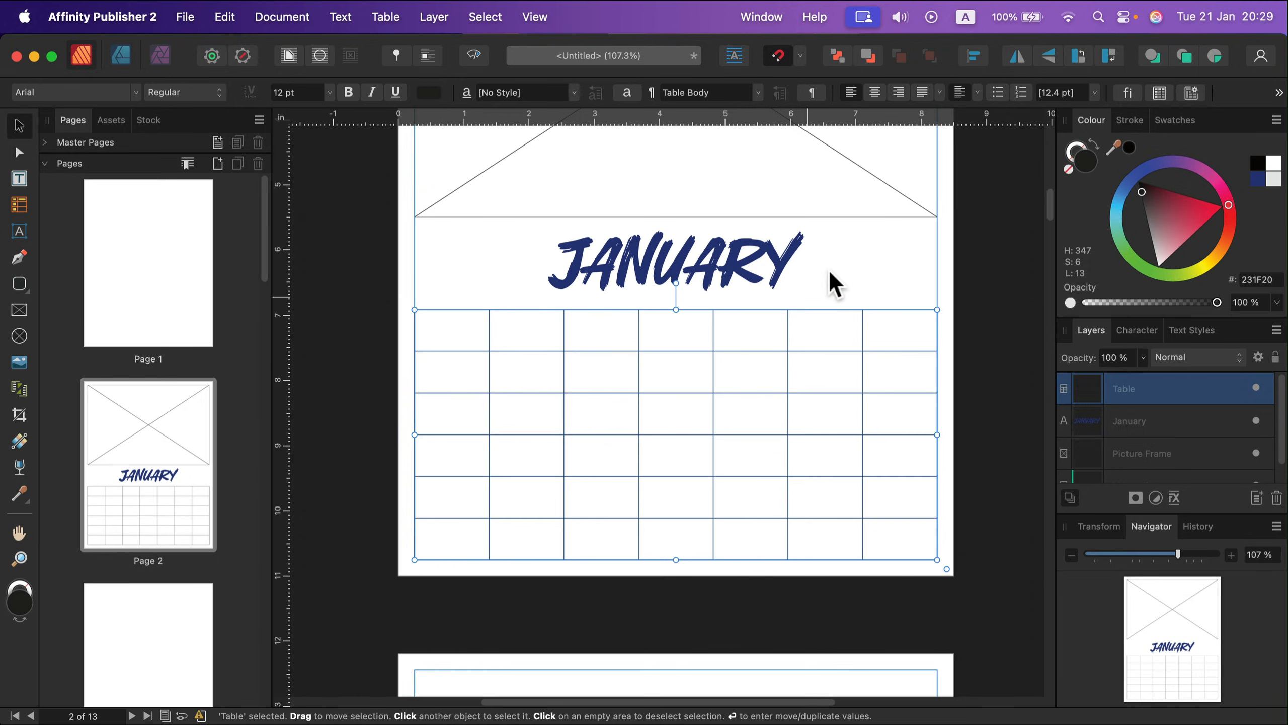
{"action": "left_click", "coordinate": [873, 278]}
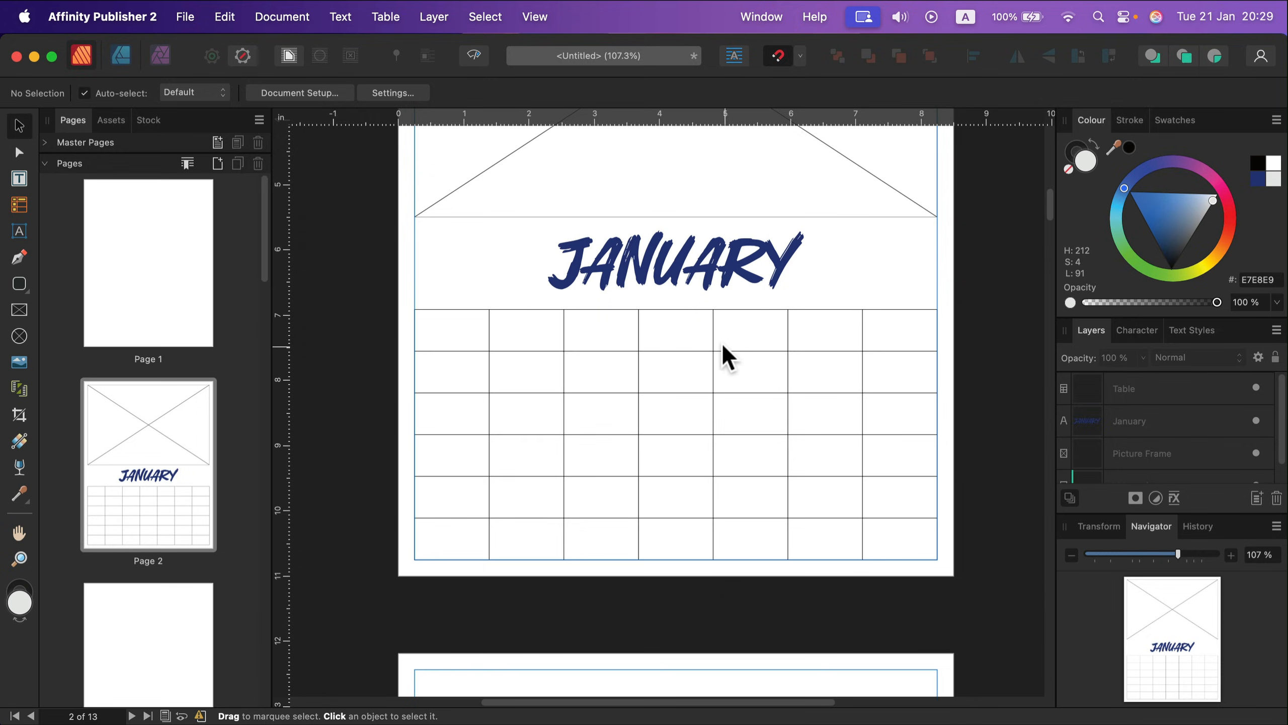
- Fill the table's first row with the weekday headings Sun, Mon, Tue, Wed, Thu, Fri and Sat
{"action": "left_click", "coordinate": [465, 330]}
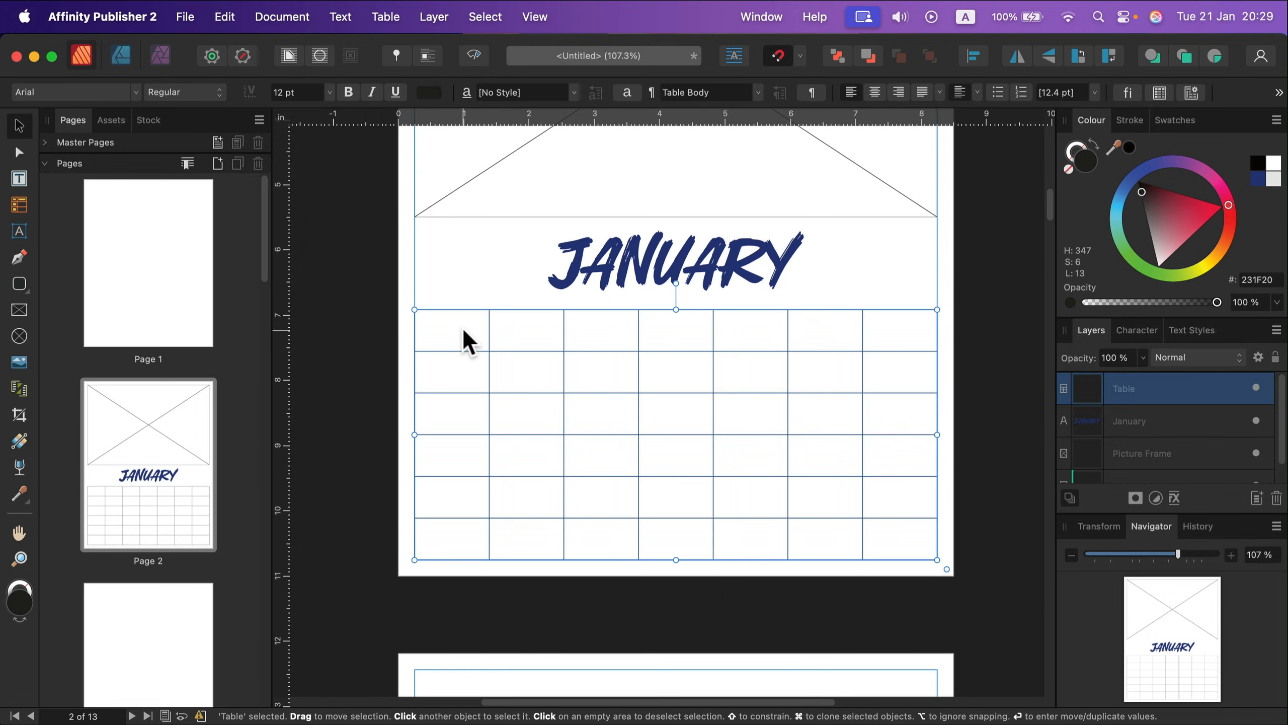
{"action": "double_click", "coordinate": [464, 329]}
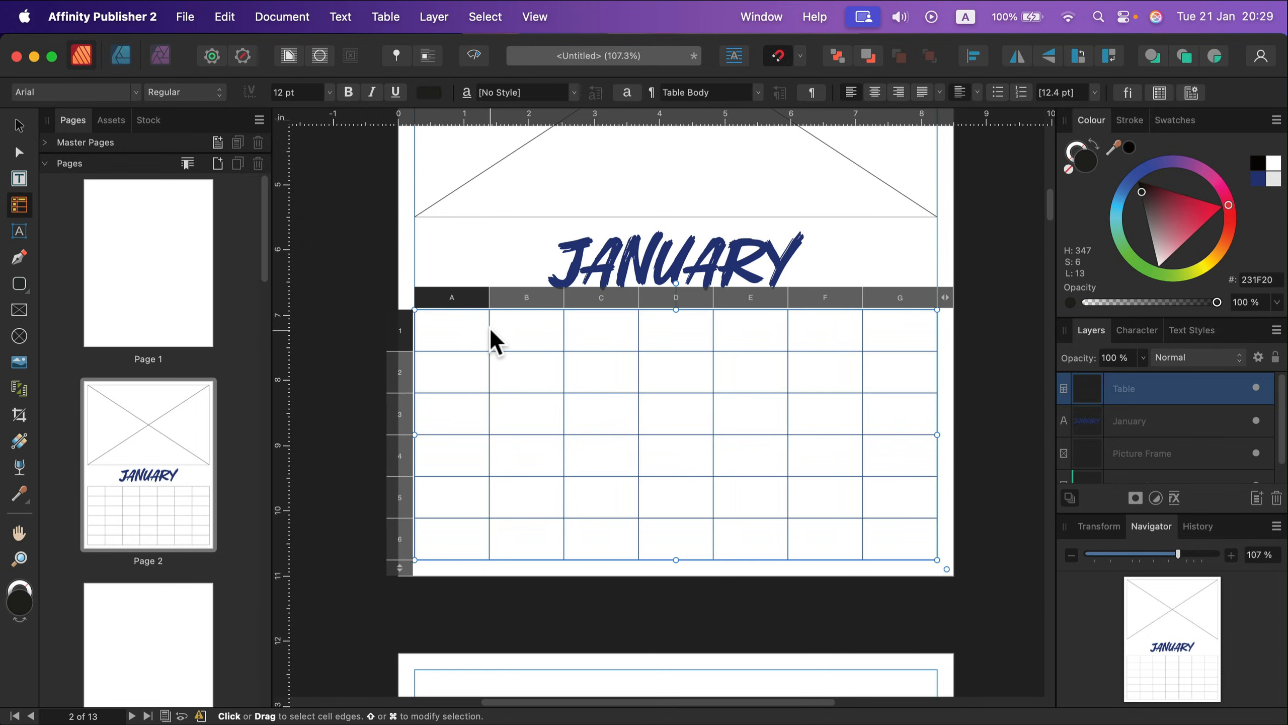
{"action": "type", "text": "Sun"}
{"action": "key", "text": "Tab"}
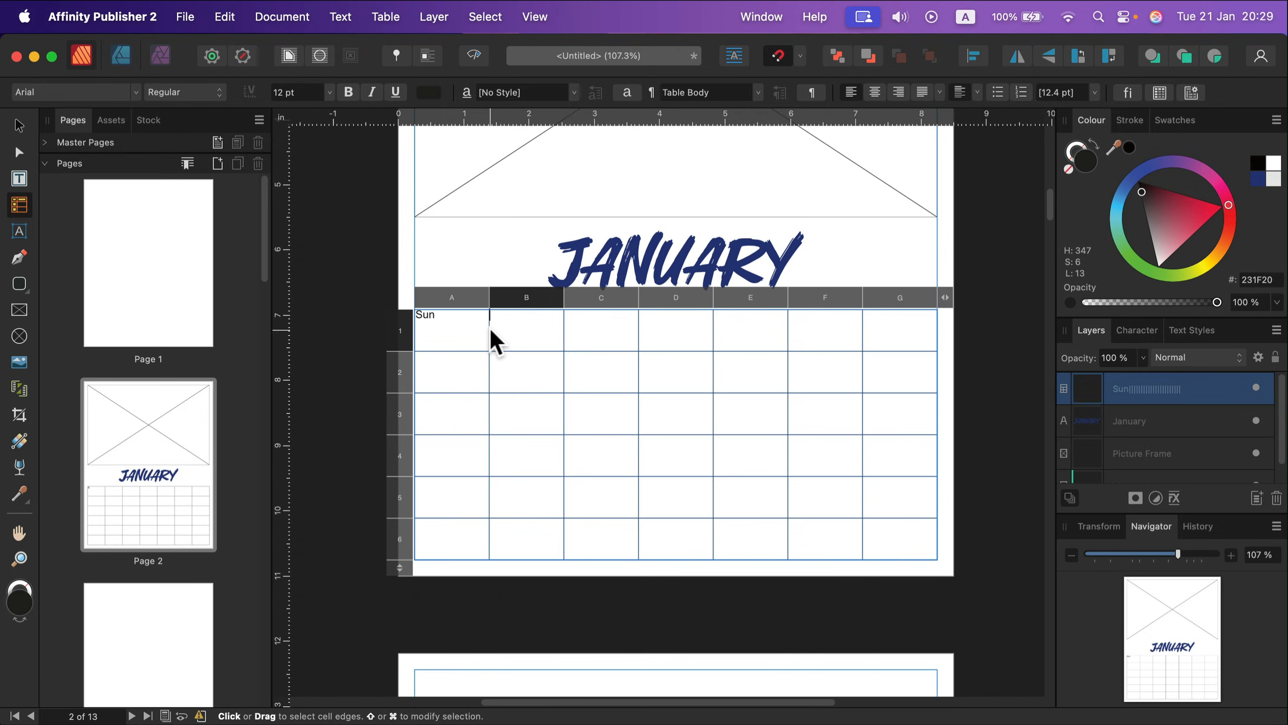
{"action": "type", "text": "Mon\tTue\tWed\tThu\tFri\tSat"}
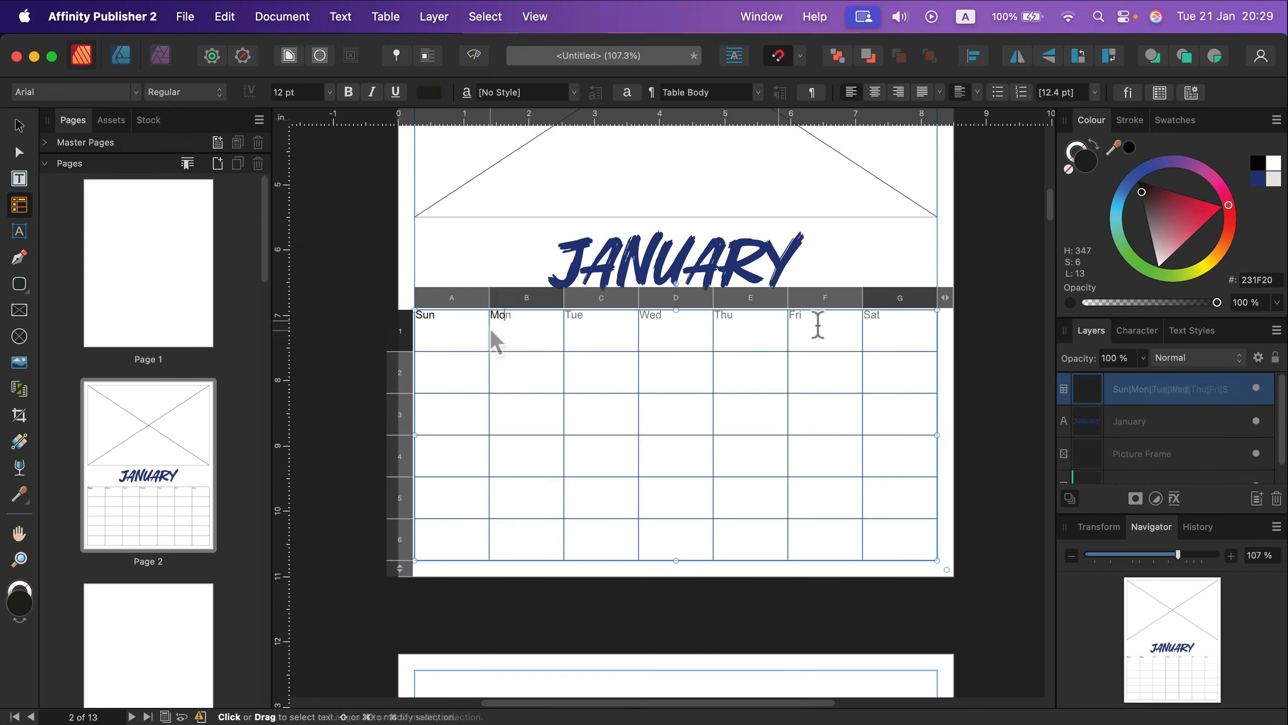
- Format the weekday headings as 18 pt Roboto Medium, aligned to the bottom right of their cells
{"action": "left_click_drag", "start_coordinate": [894, 318], "coordinate": [466, 328]}
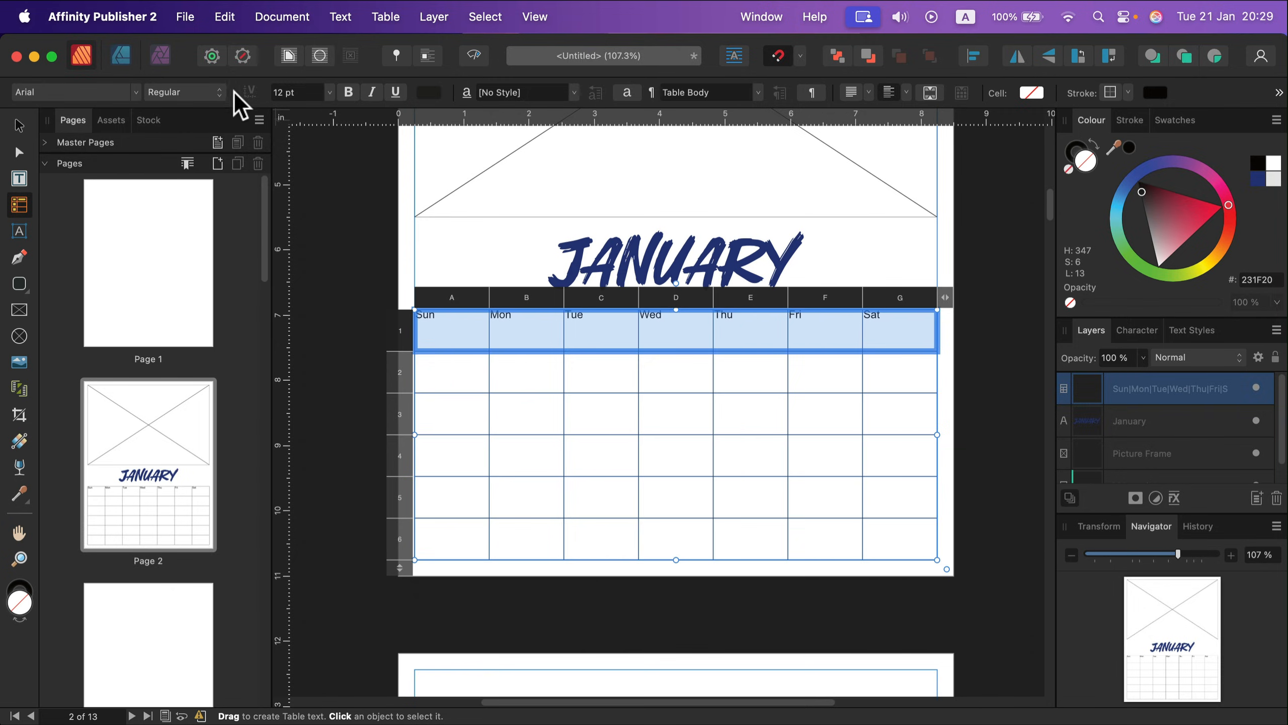
{"action": "left_click", "coordinate": [329, 92]}
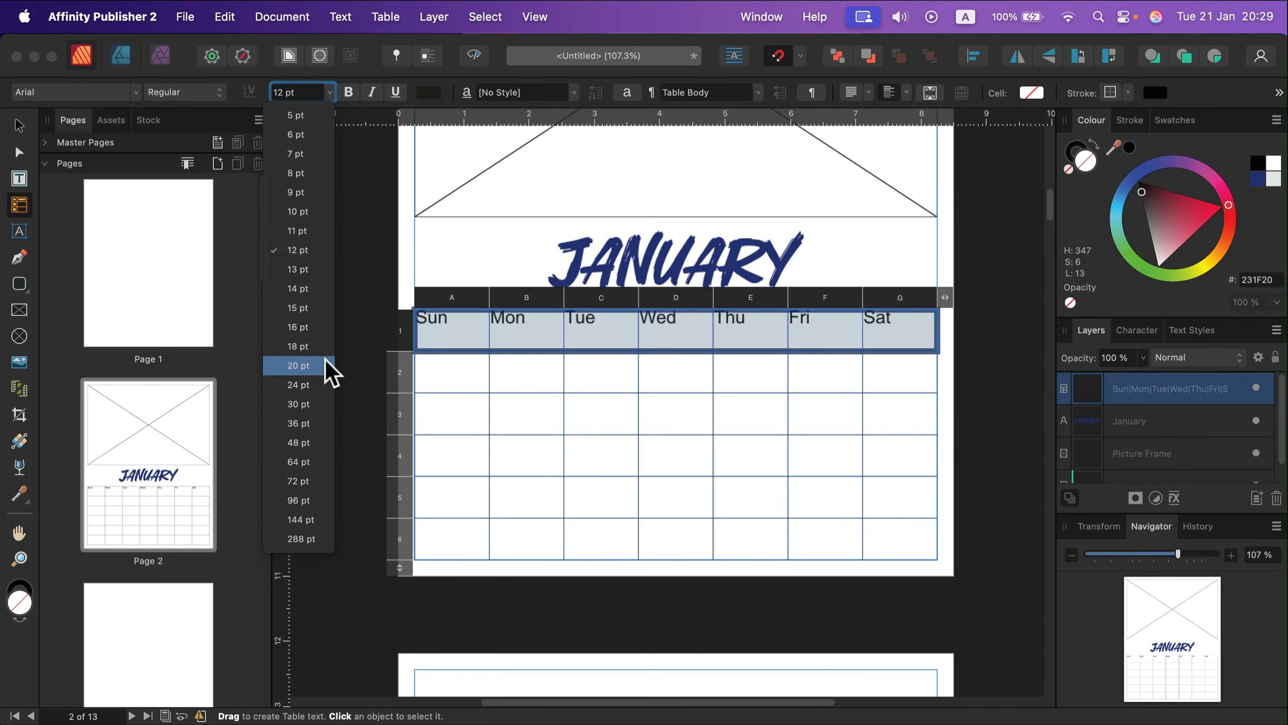
{"action": "left_click", "coordinate": [299, 346]}
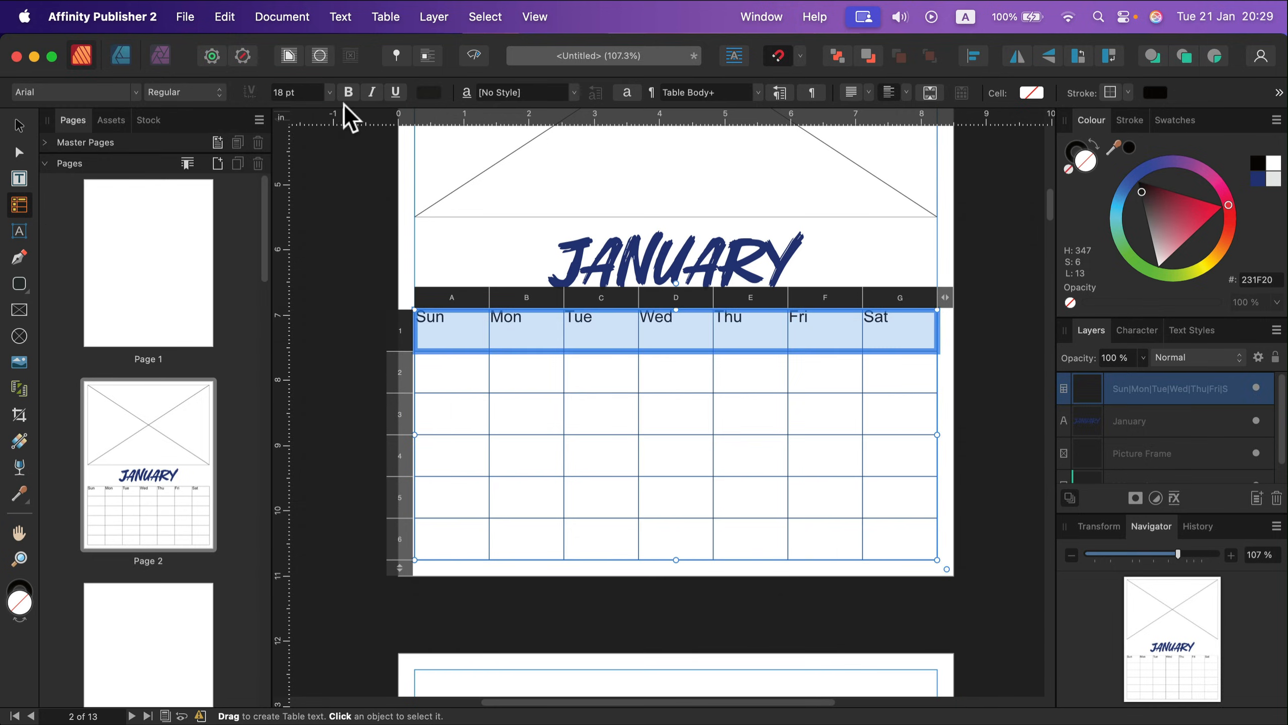
{"action": "left_click", "coordinate": [100, 90]}
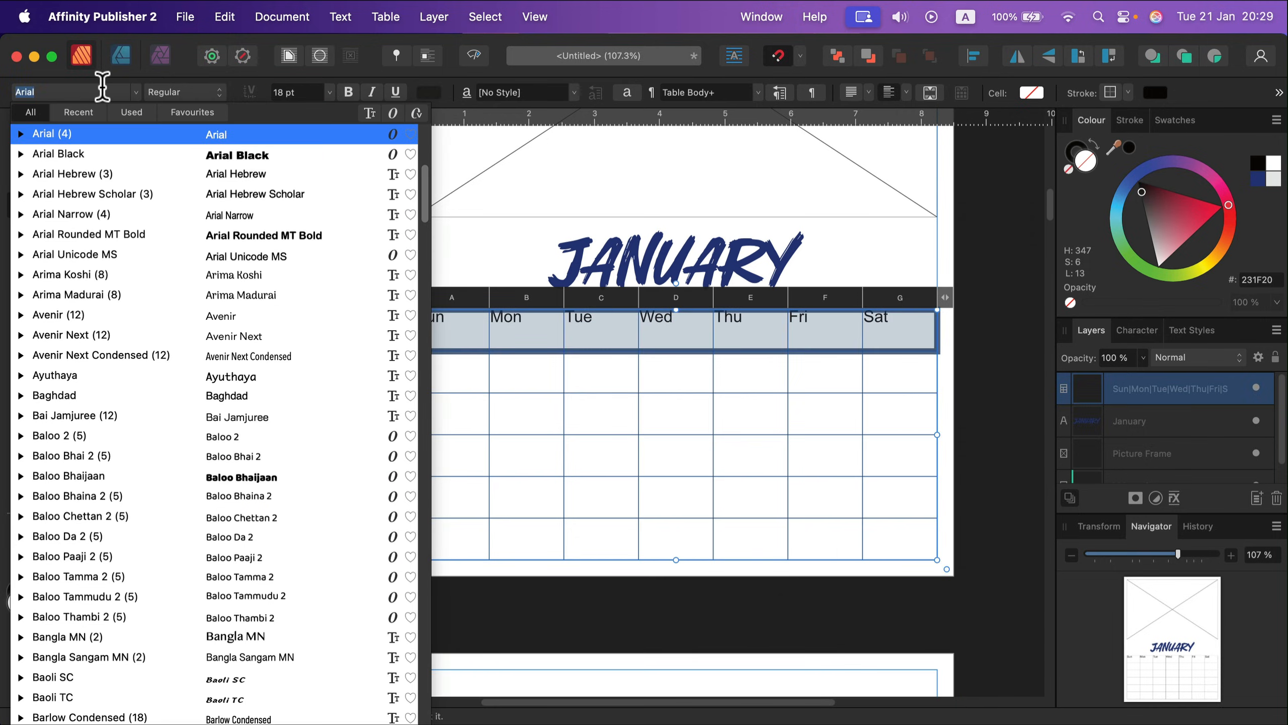
{"action": "type", "text": "Roboto"}
{"action": "left_click", "coordinate": [173, 131]}
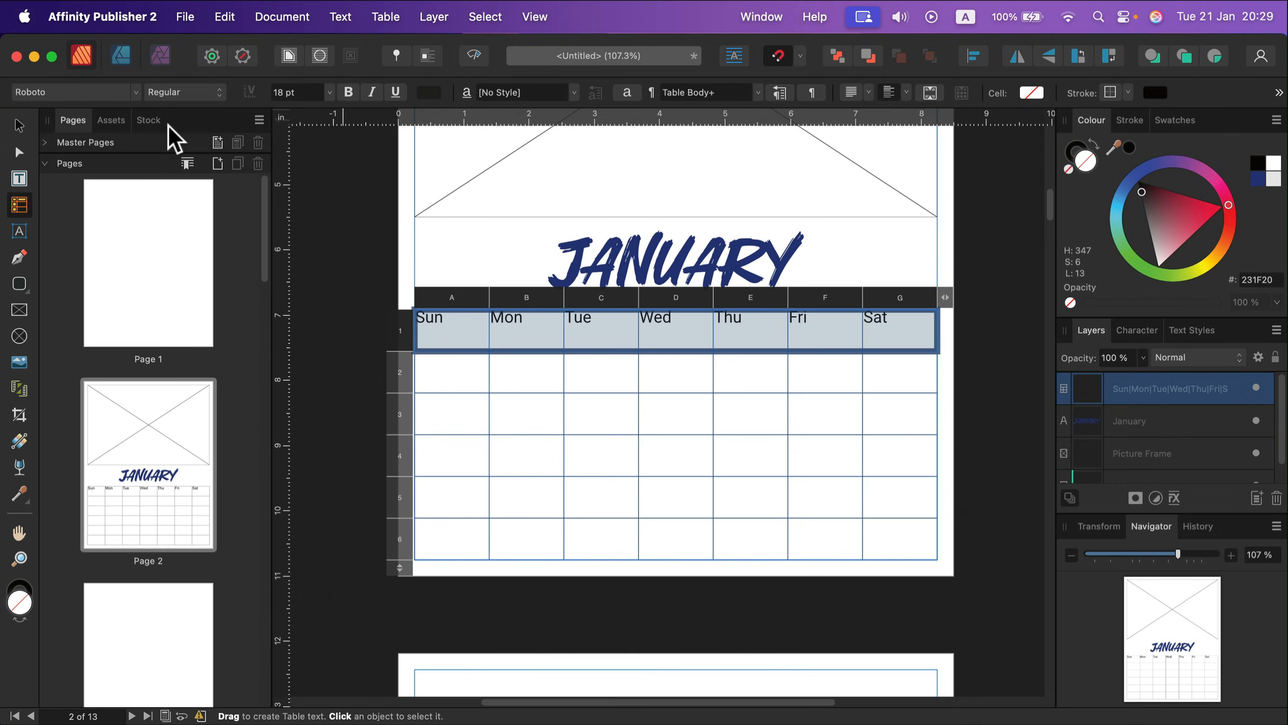
{"action": "left_click", "coordinate": [210, 95]}
{"action": "left_click", "coordinate": [210, 112]}
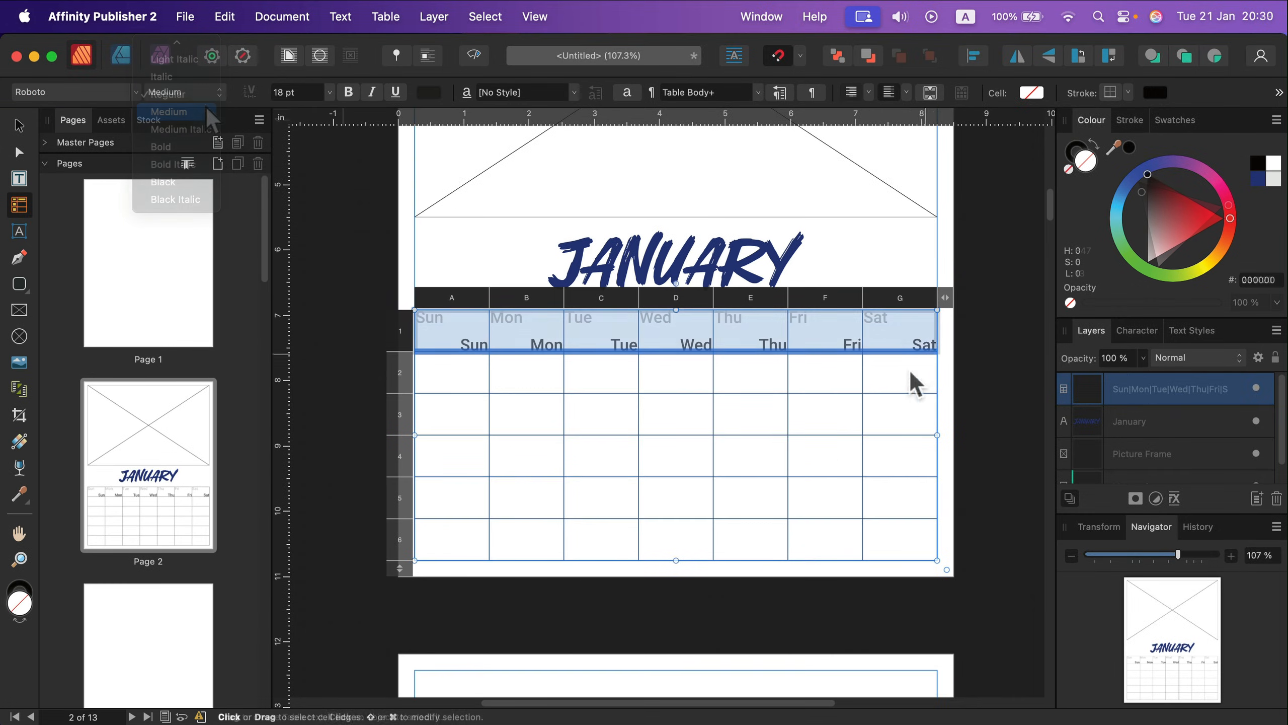
{"action": "left_click", "coordinate": [840, 445]}
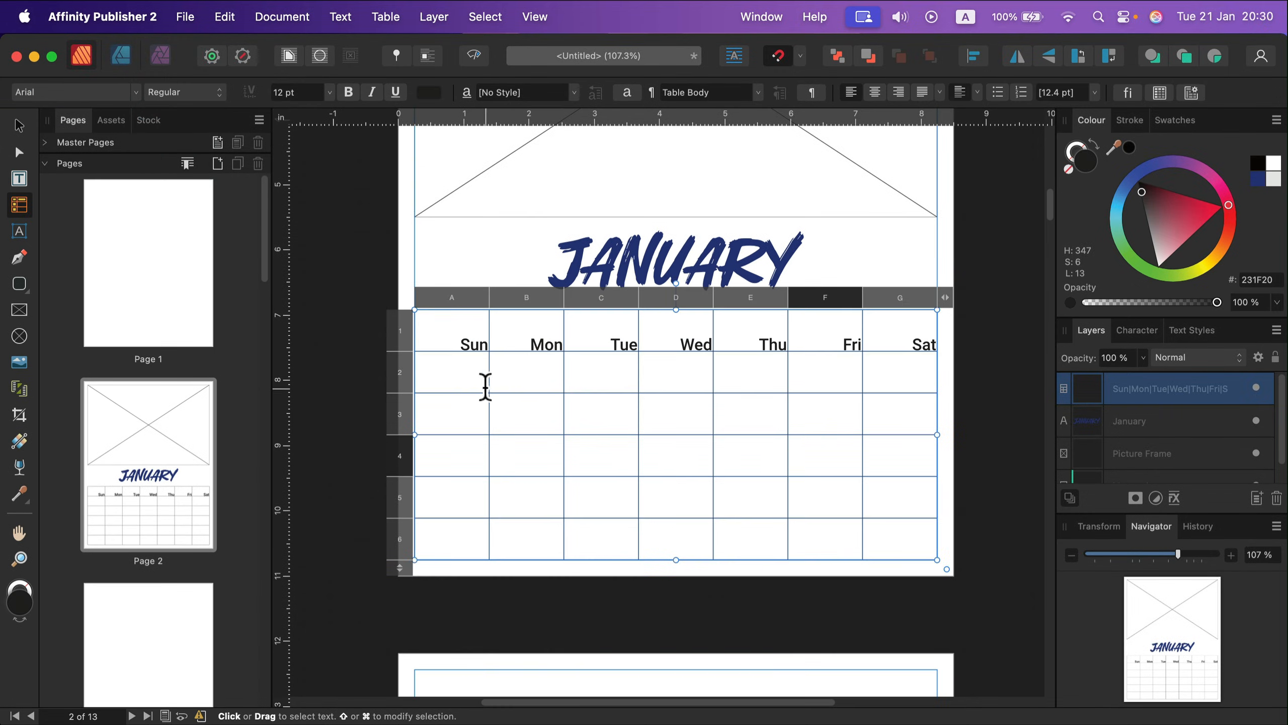
- Fill in the January dates 1 to 31 in the rows below the headings, starting with 1 under Wed
{"action": "left_click", "coordinate": [464, 366]}
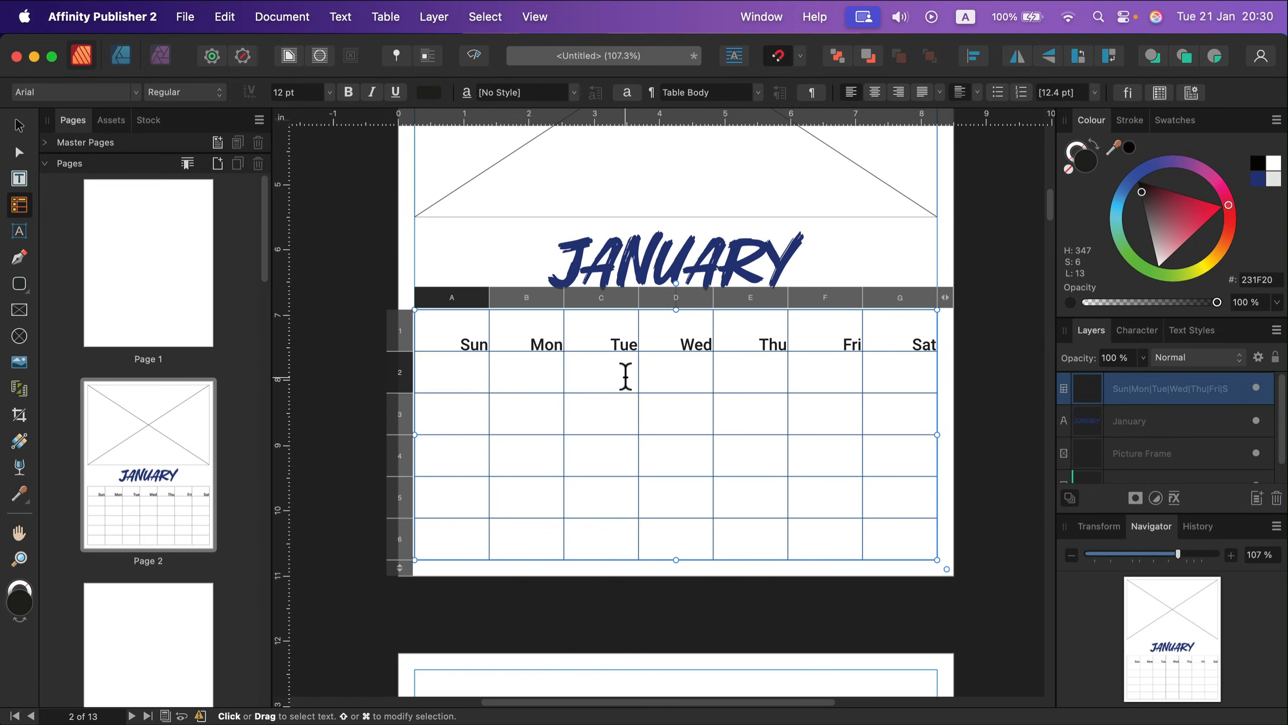
{"action": "left_click", "coordinate": [686, 374]}
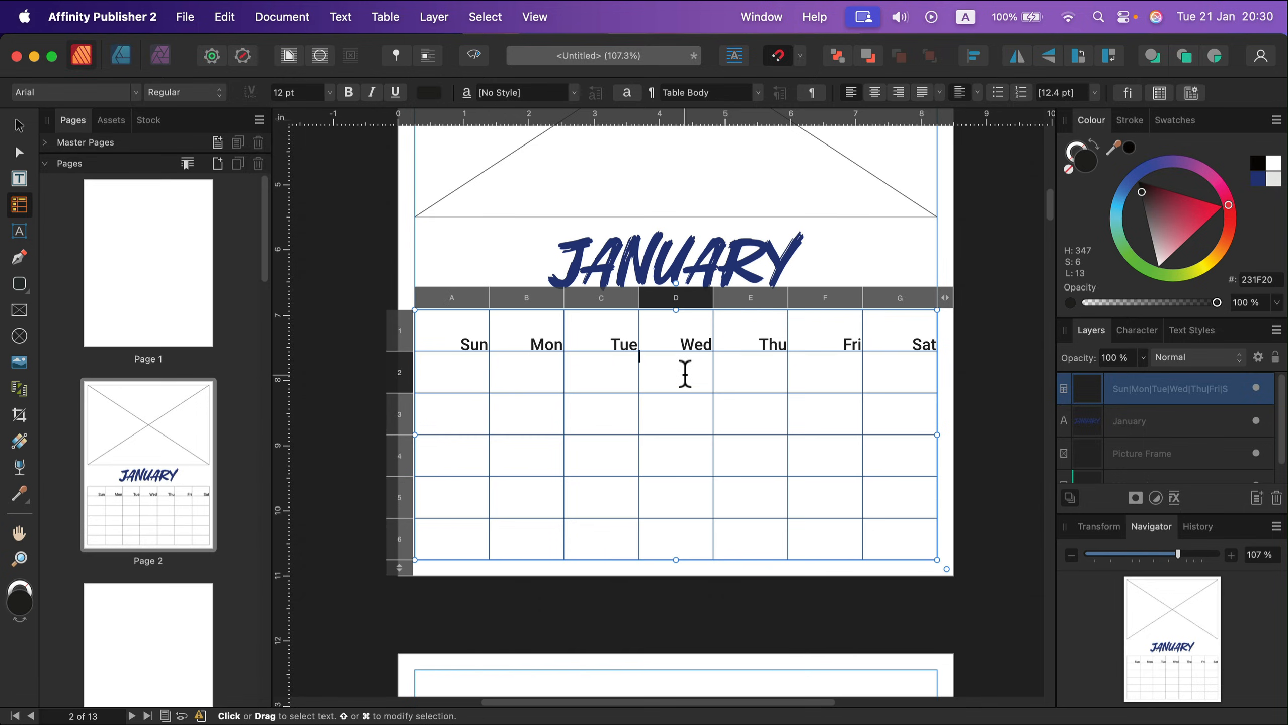
{"action": "type", "text": "1"}
{"action": "left_click", "coordinate": [742, 376]}
{"action": "type", "text": "2"}
{"action": "left_click", "coordinate": [819, 369]}
{"action": "type", "text": "3"}
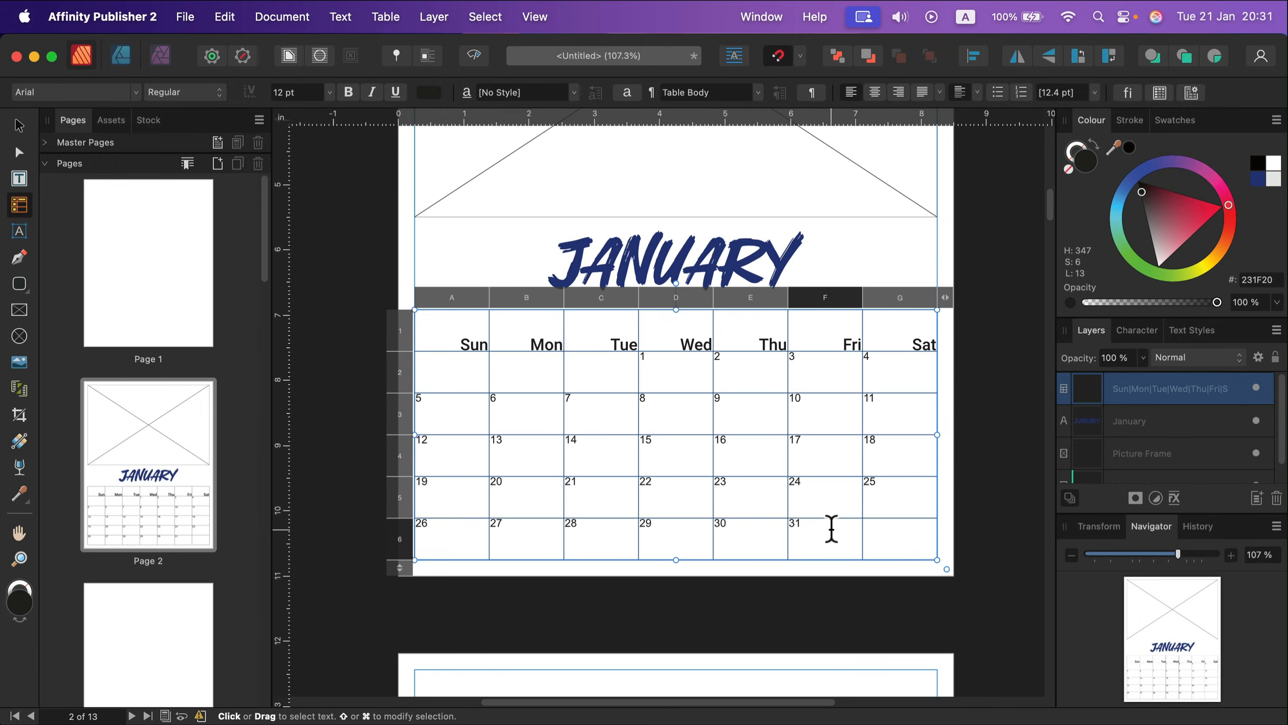
- Format all date cells below the weekday headings as right-aligned 18 pt Roboto
{"action": "left_click_drag", "start_coordinate": [831, 529], "coordinate": [546, 419]}
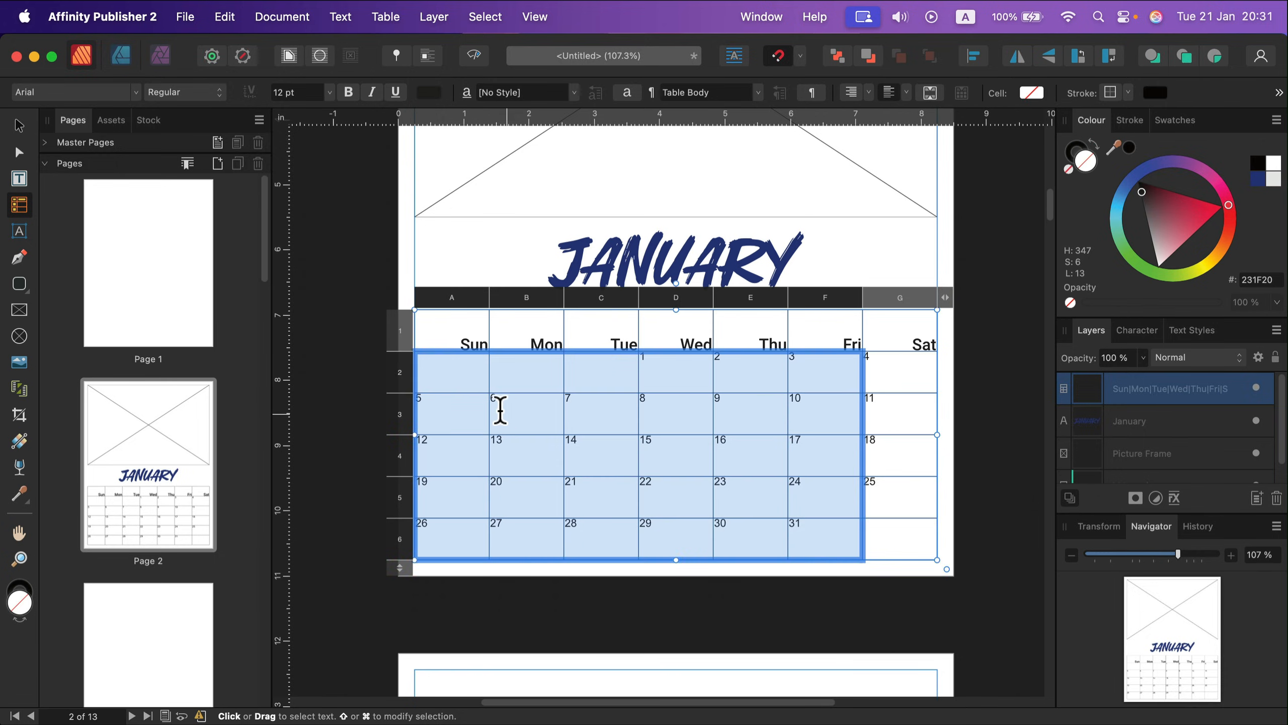
{"action": "left_click_drag", "start_coordinate": [482, 394], "coordinate": [903, 521]}
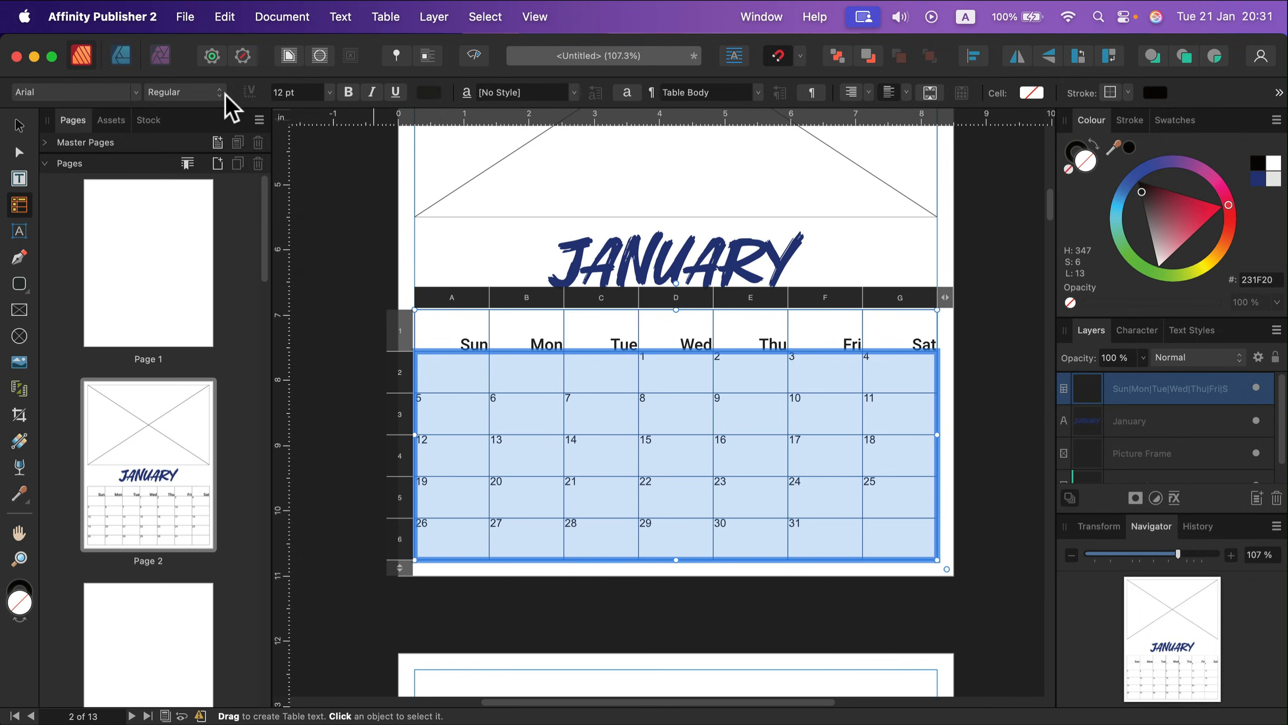
{"action": "left_click", "coordinate": [76, 95]}
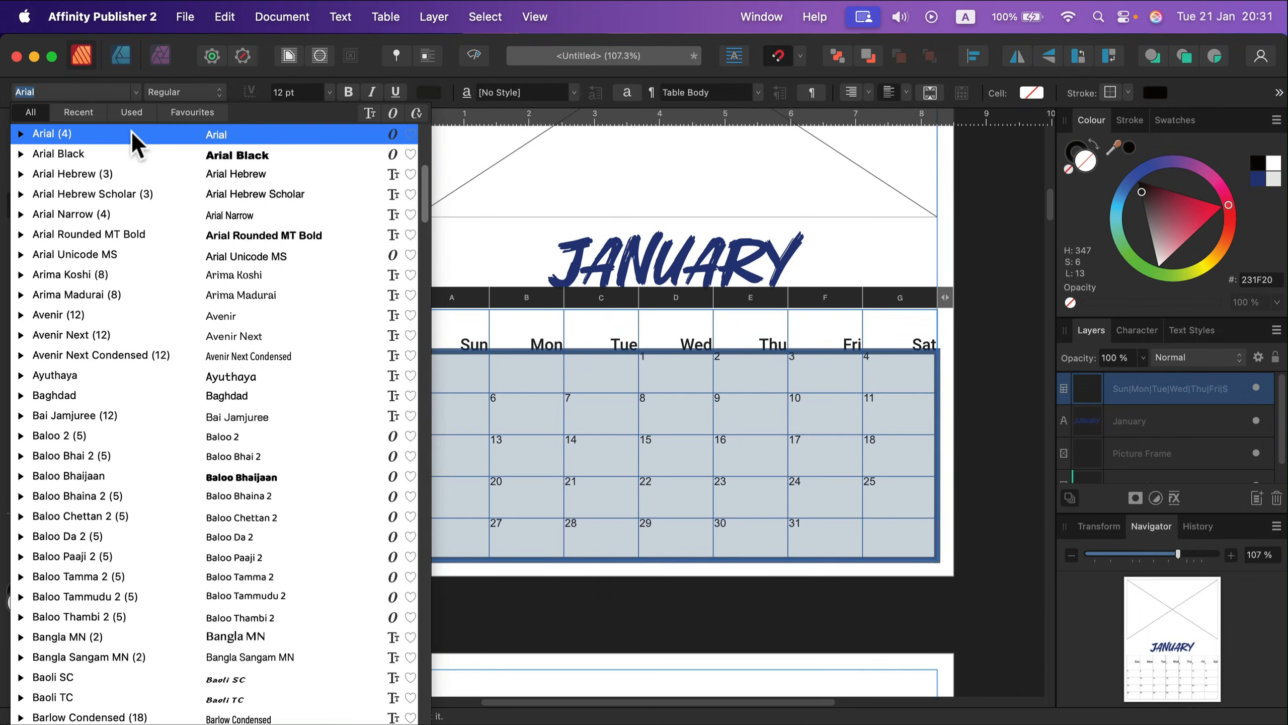
{"action": "type", "text": "rob"}
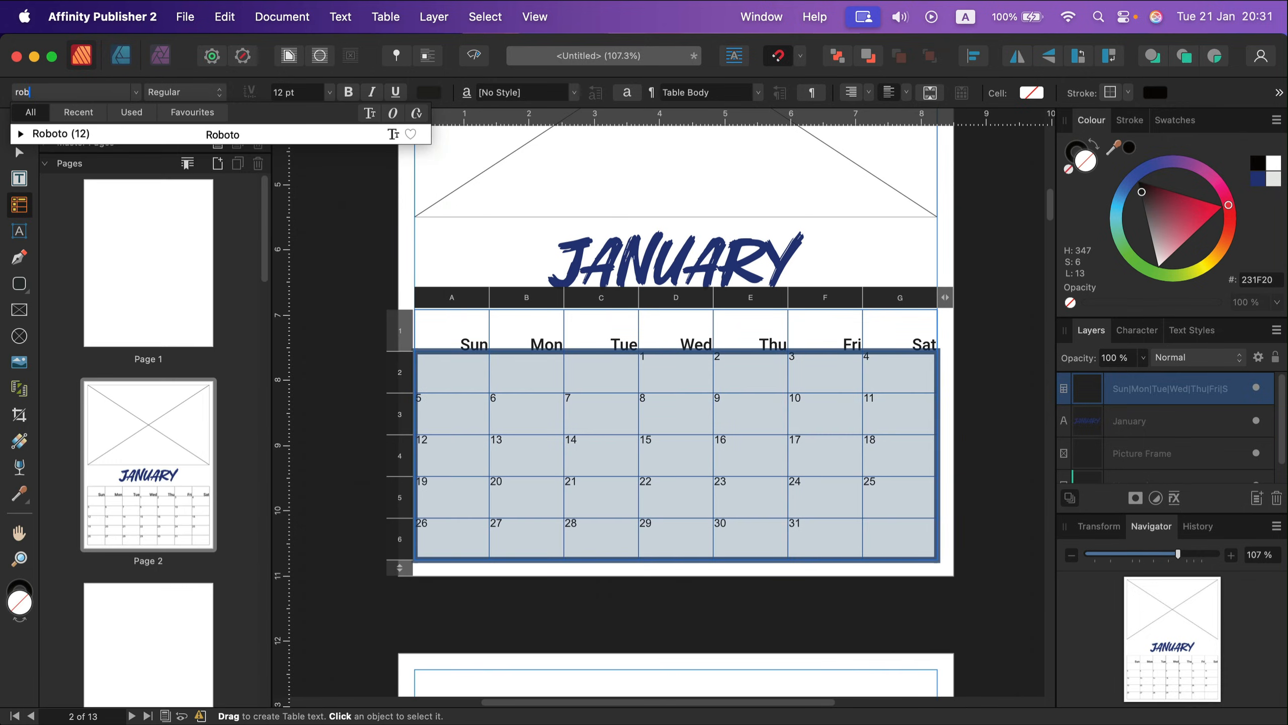
{"action": "left_click", "coordinate": [120, 129]}
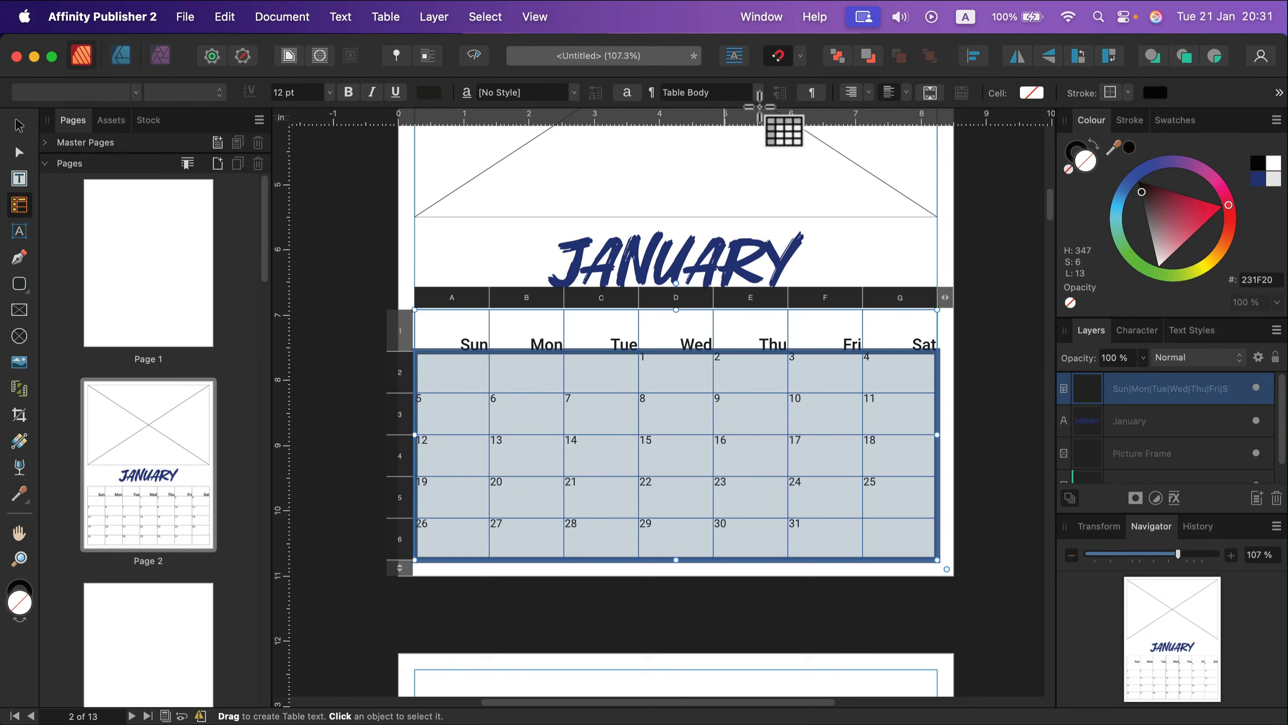
{"action": "left_click", "coordinate": [907, 93]}
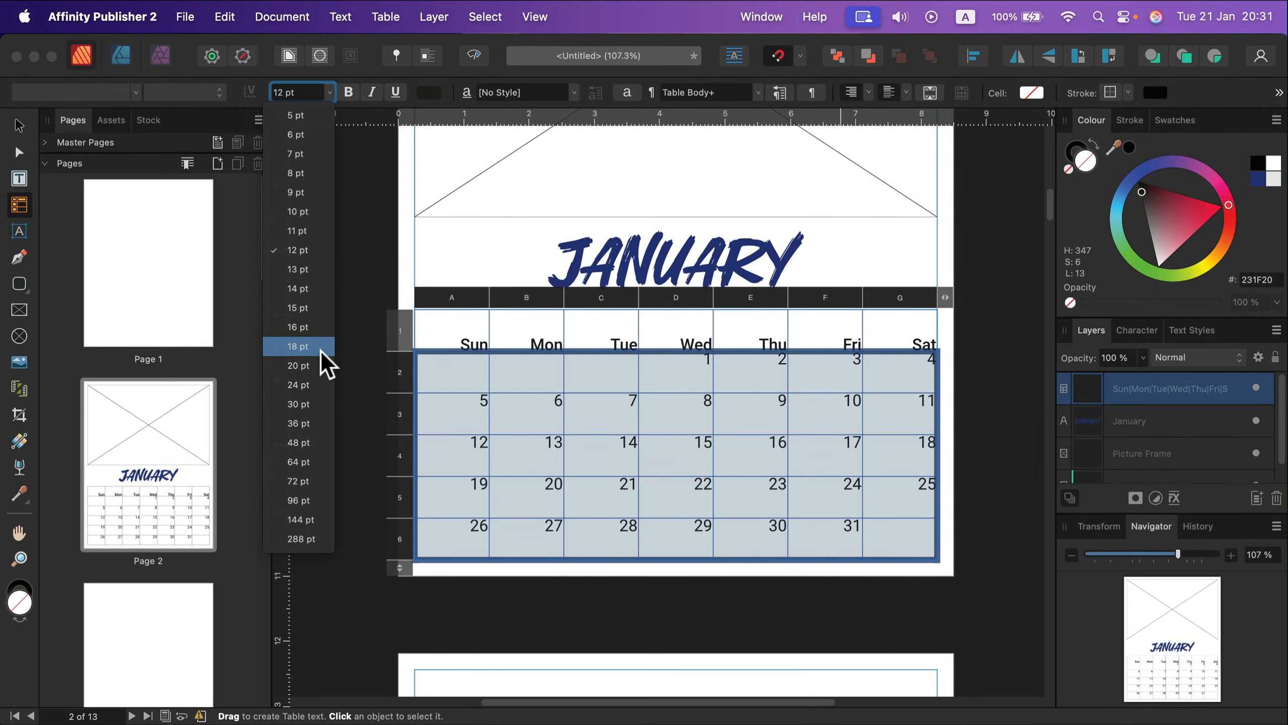
{"action": "left_click", "coordinate": [321, 350]}
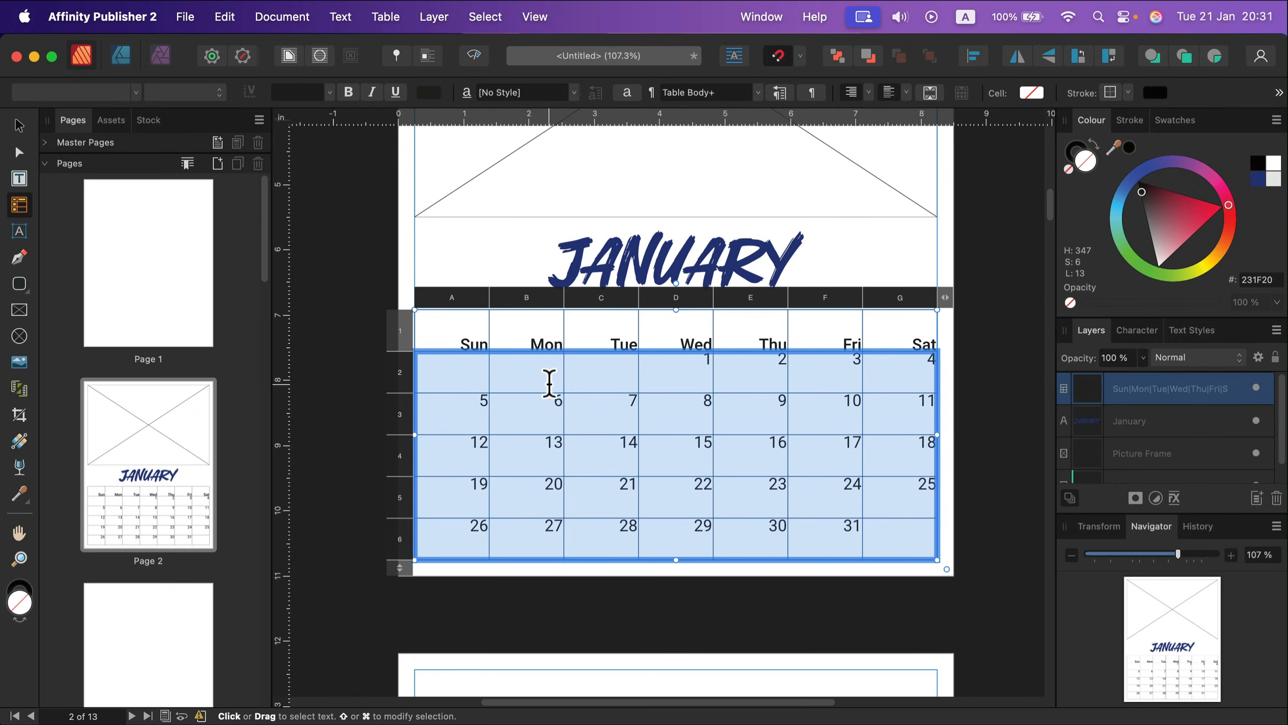
{"action": "left_click", "coordinate": [547, 414]}
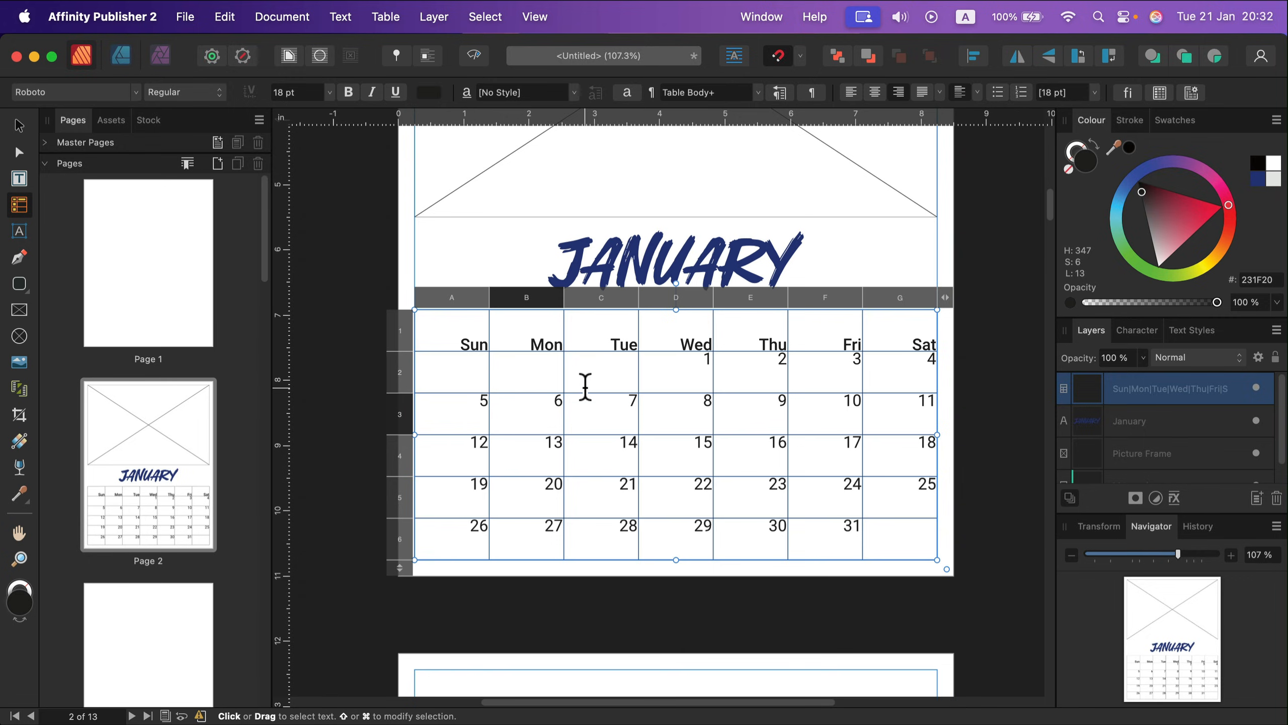
- Shade the entire Sat and Sun columns of the January table light grey (D6D6D6)
{"action": "left_click", "coordinate": [883, 327]}
{"action": "left_click_drag", "start_coordinate": [883, 327], "coordinate": [915, 541]}
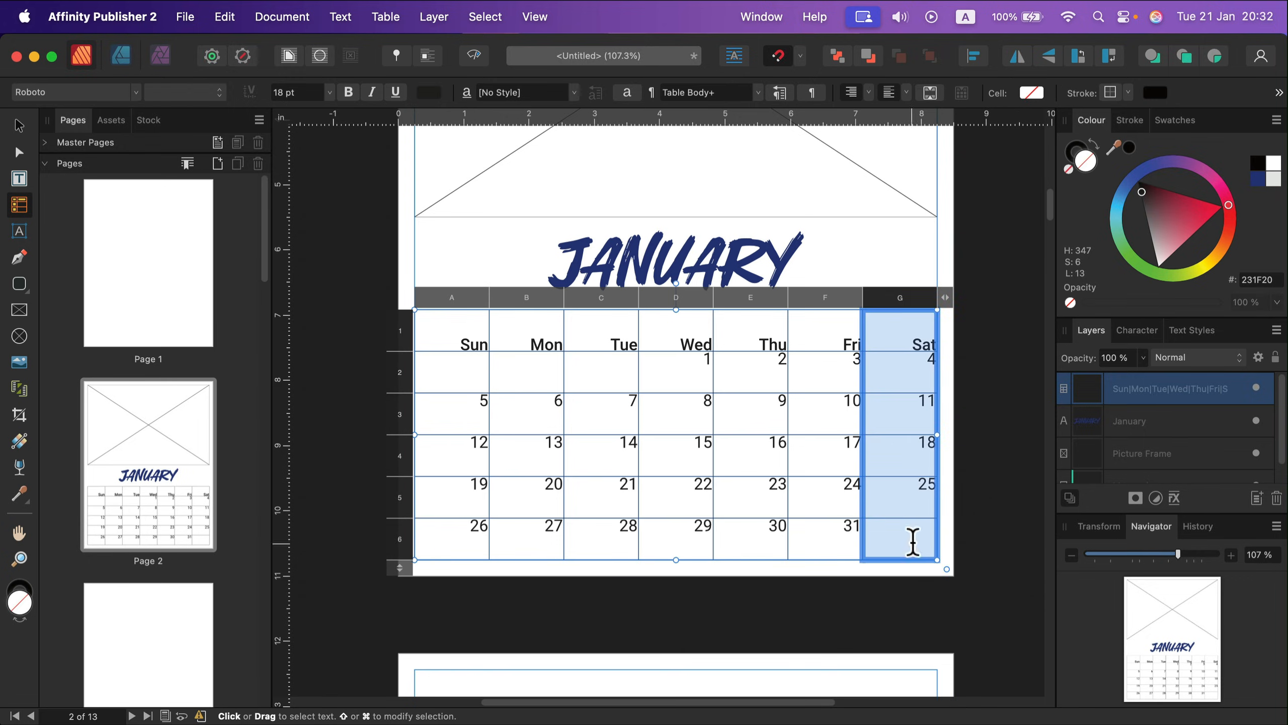
{"action": "left_click_drag", "start_coordinate": [1178, 253], "coordinate": [1122, 256]}
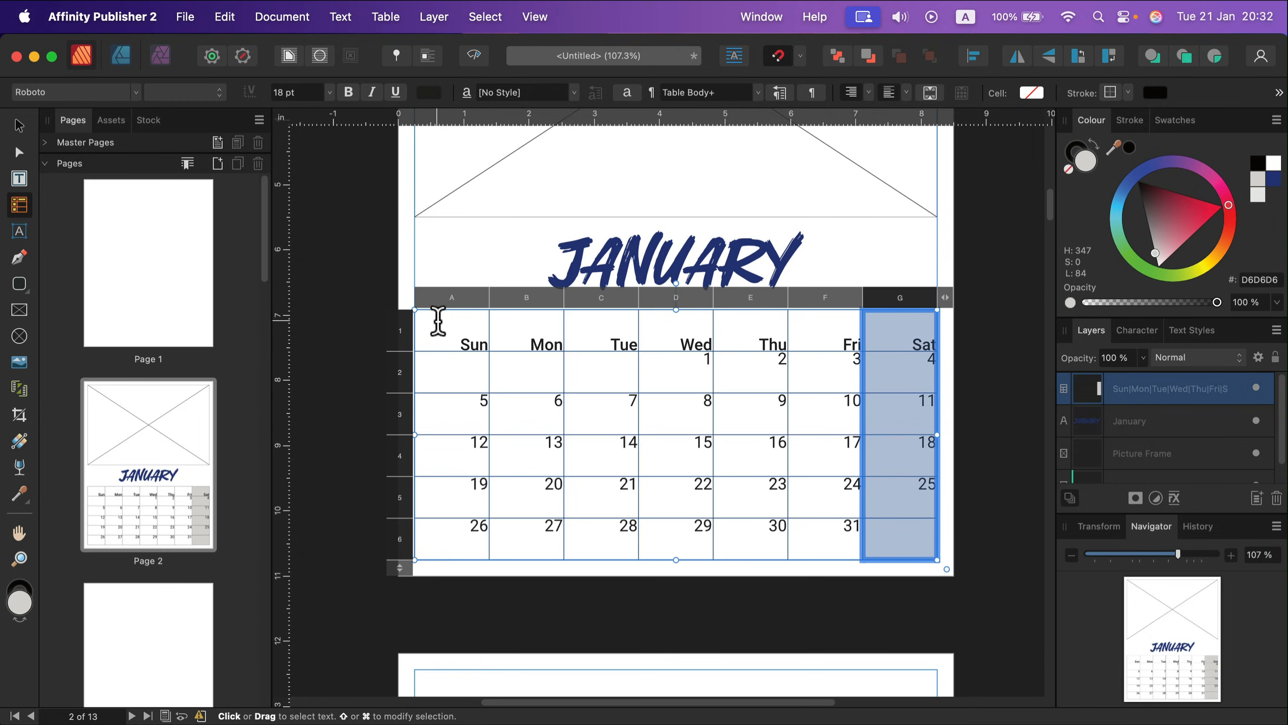
{"action": "left_click_drag", "start_coordinate": [437, 323], "coordinate": [490, 563]}
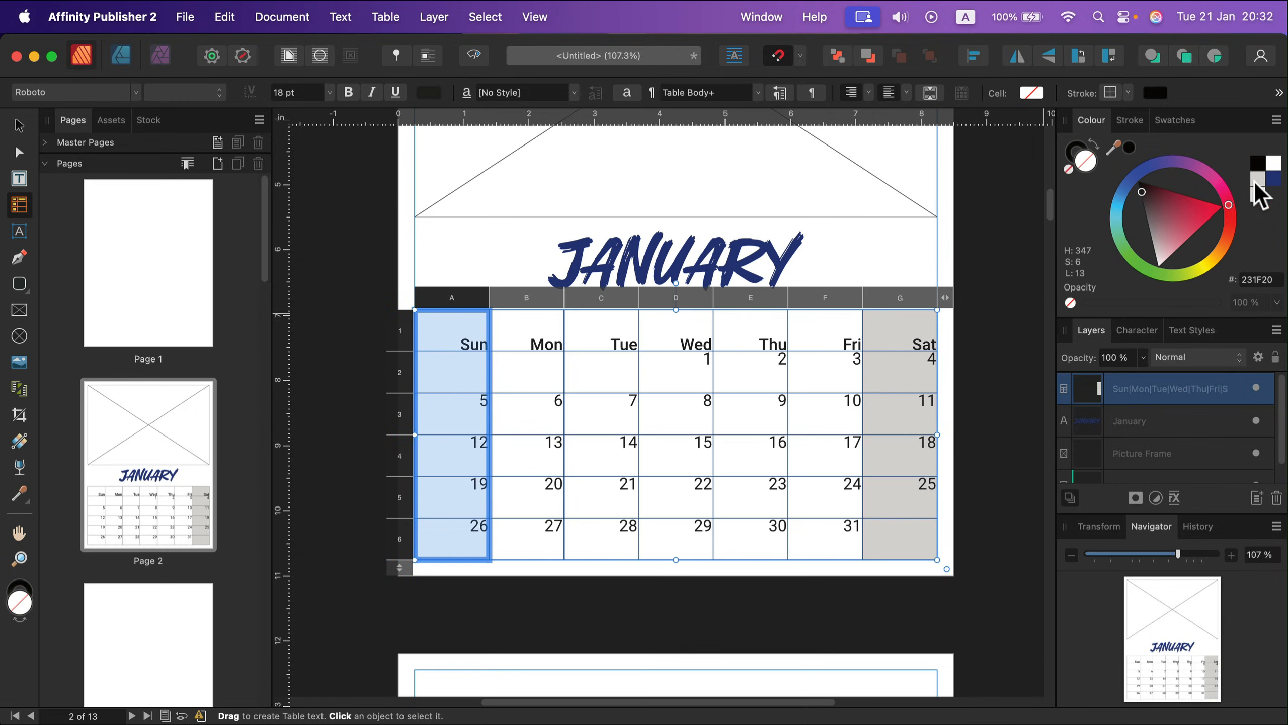
{"action": "left_click", "coordinate": [1260, 196]}
{"action": "left_click", "coordinate": [12, 123]}
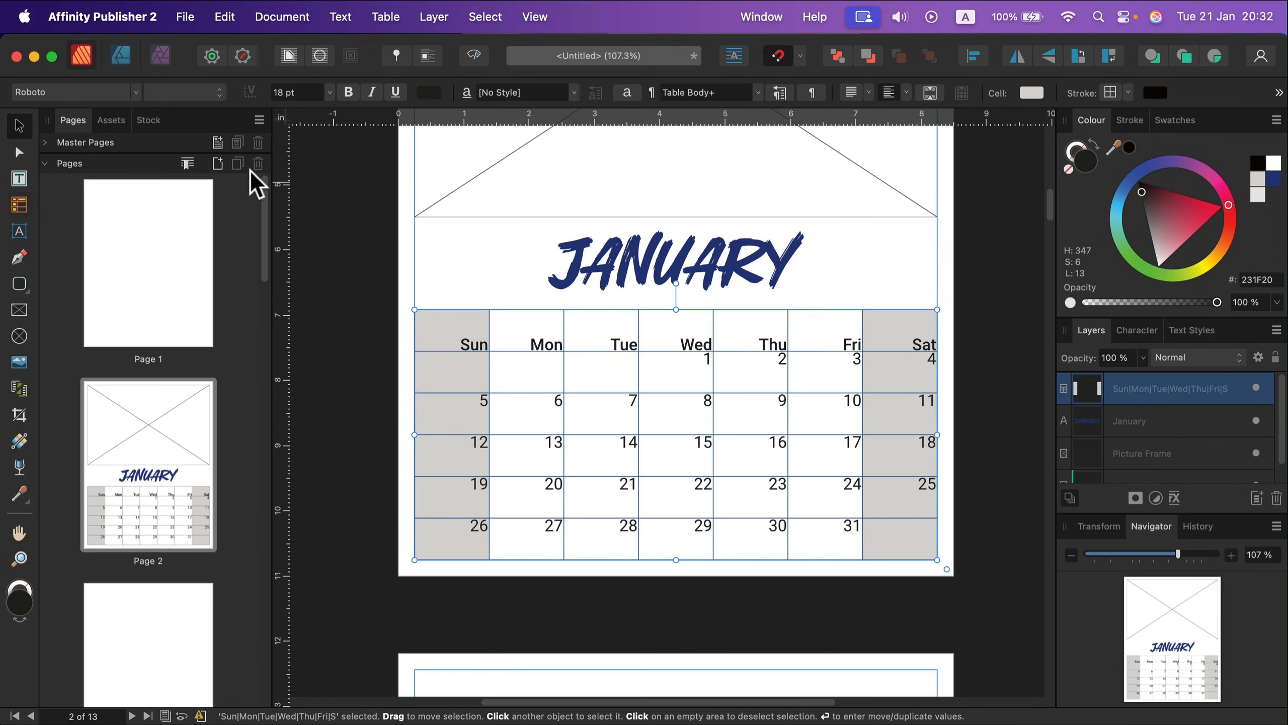
- Select the picture frame, title and calendar table on the January page together and copy them
{"action": "scroll", "coordinate": [695, 339], "scroll_direction": "up", "scroll_amount": 3}
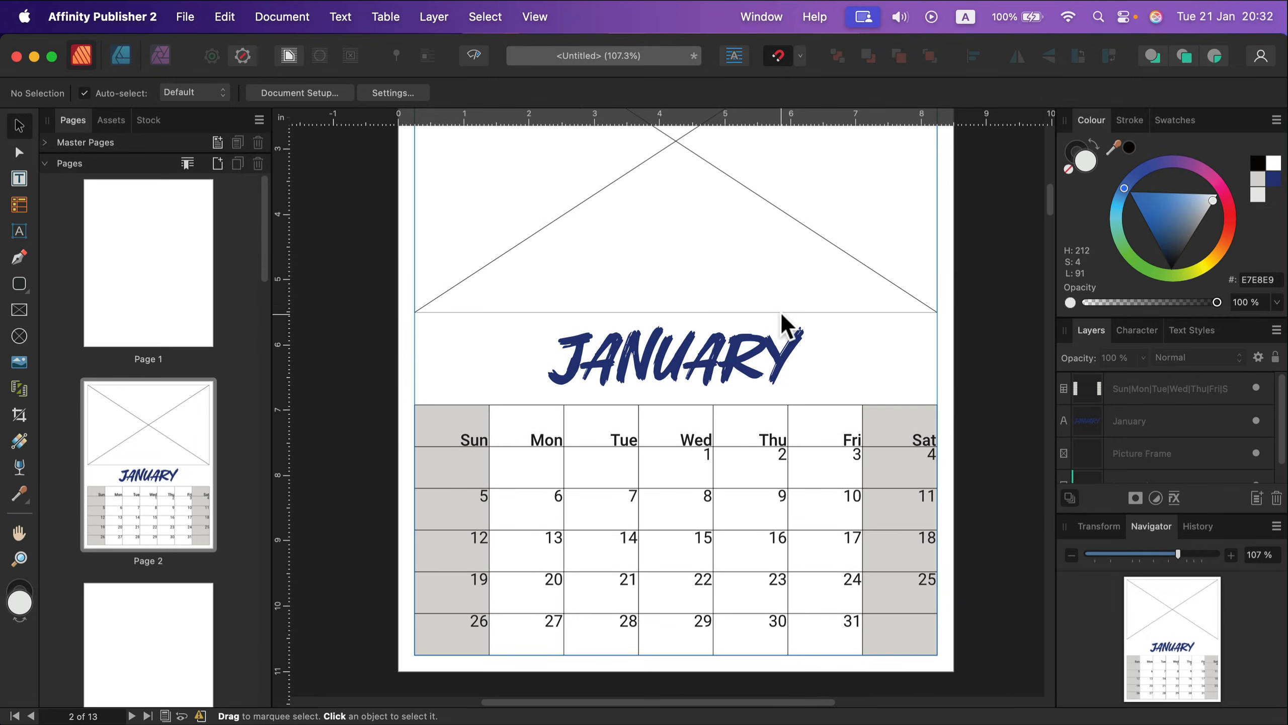
{"action": "scroll", "coordinate": [801, 390], "scroll_direction": "up", "scroll_amount": 3}
{"action": "scroll", "coordinate": [801, 382], "scroll_direction": "down", "scroll_amount": 4}
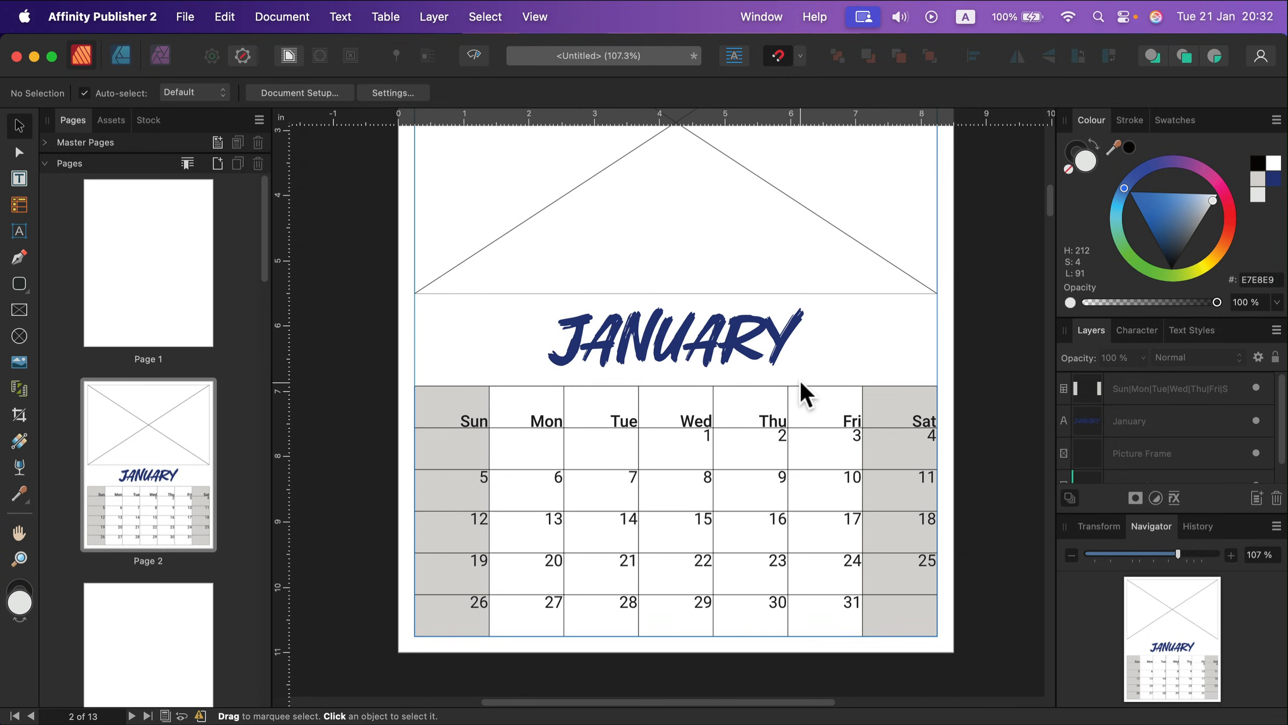
{"action": "scroll", "coordinate": [800, 381], "scroll_direction": "up", "scroll_amount": 1}
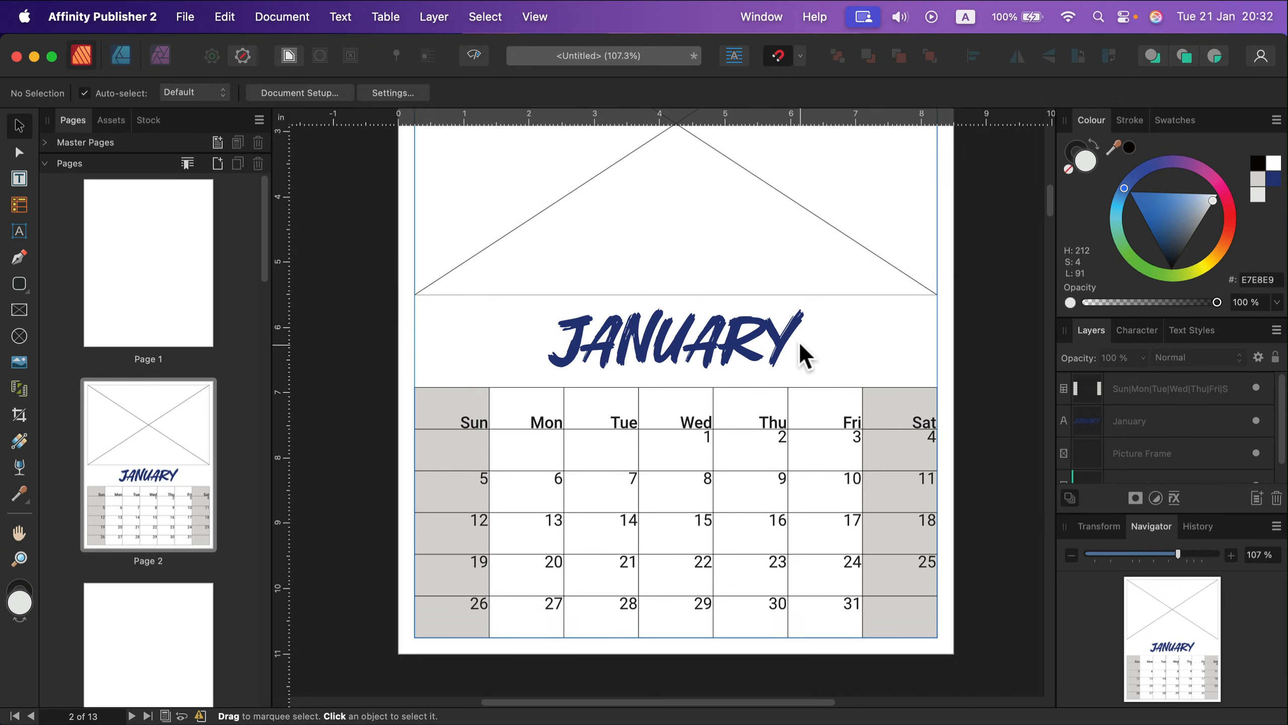
{"action": "scroll", "coordinate": [801, 347], "scroll_direction": "down", "scroll_amount": 1}
{"action": "key", "text": "super+minus"}
{"action": "key", "text": "super+minus"}
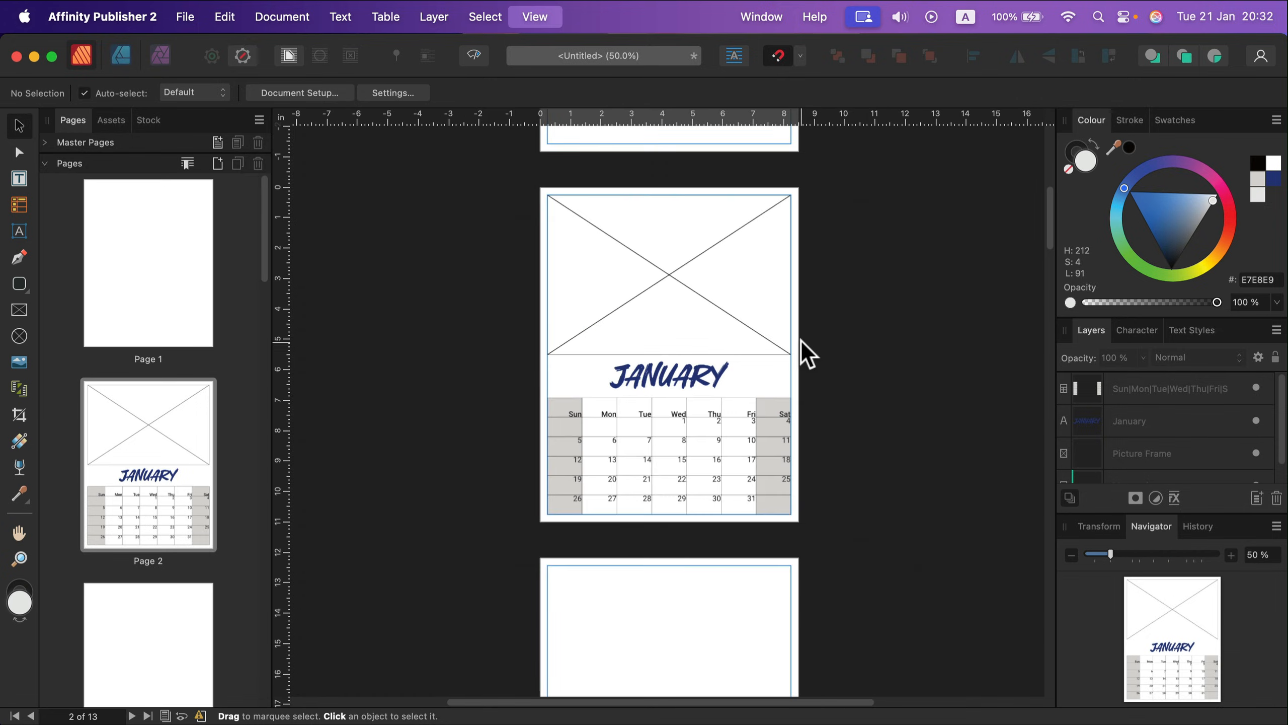
{"action": "left_click_drag", "start_coordinate": [487, 170], "coordinate": [842, 518]}
{"action": "left_click_drag", "start_coordinate": [906, 167], "coordinate": [436, 521]}
{"action": "key", "text": "super+c"}
- Paste the copied January layout onto the empty page 3 and deselect it
{"action": "scroll", "coordinate": [548, 612], "scroll_direction": "down", "scroll_amount": 5}
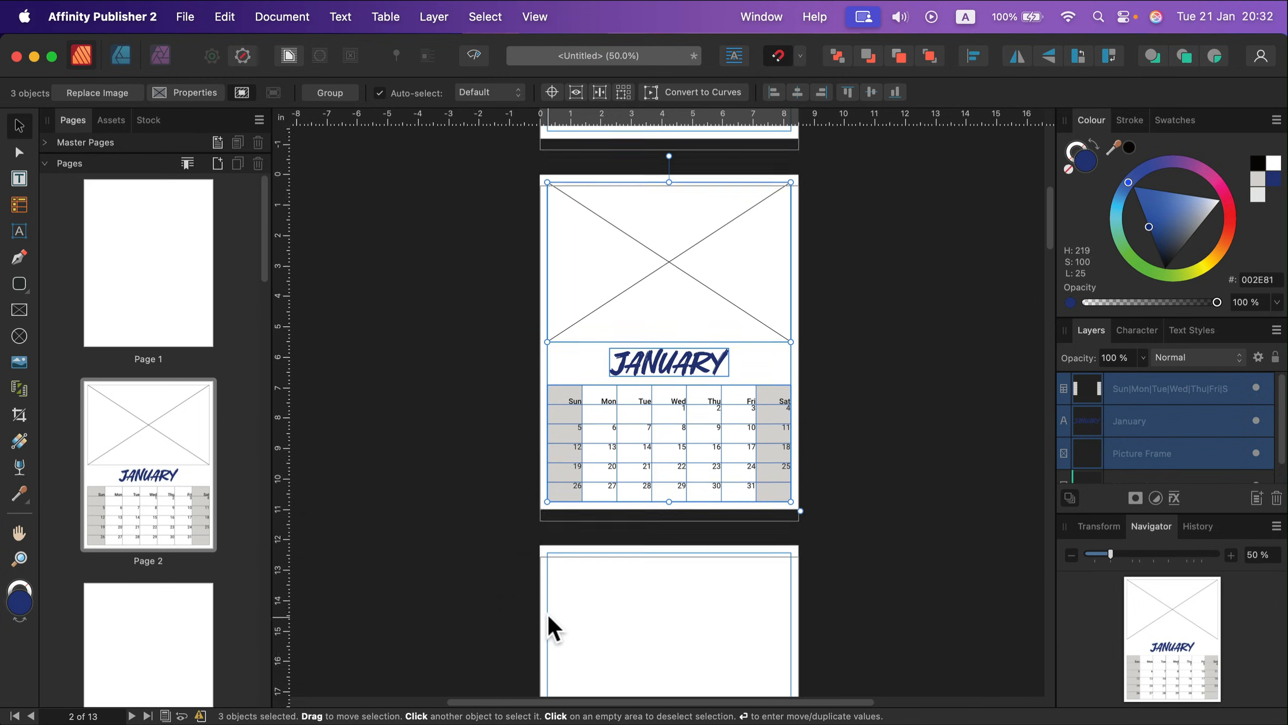
{"action": "left_click", "coordinate": [618, 440]}
{"action": "key", "text": "super+v"}
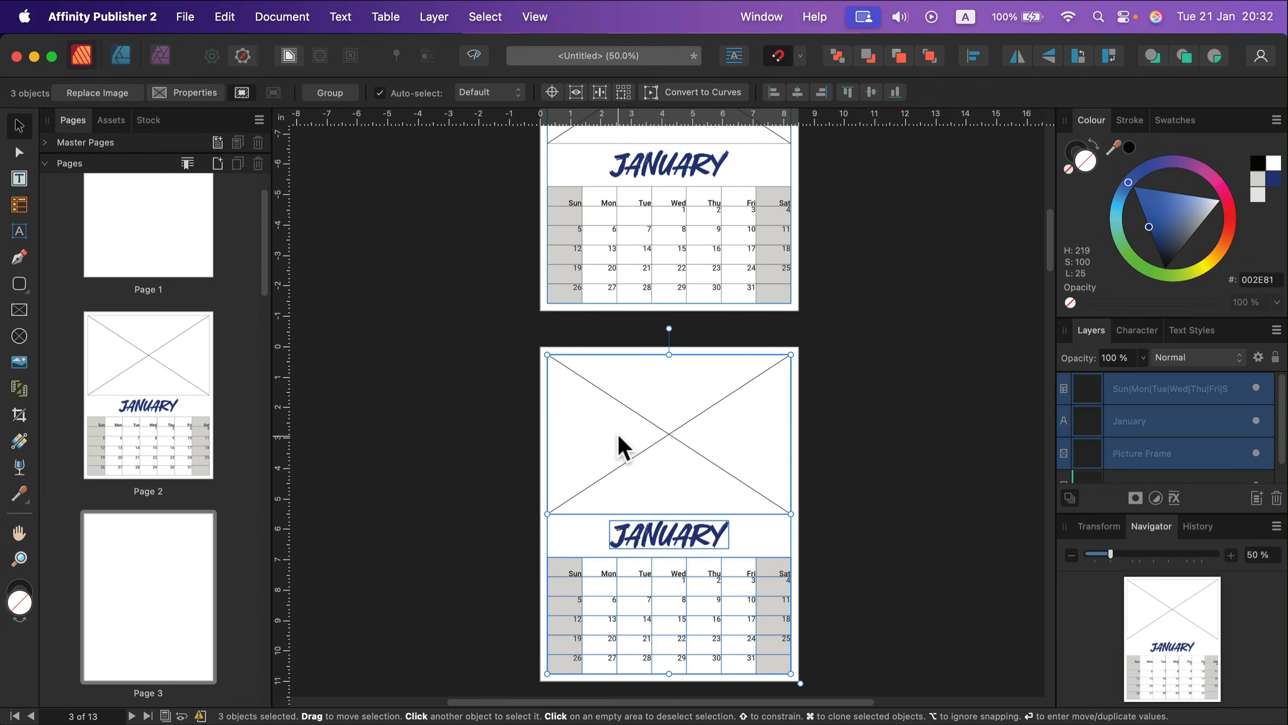
{"action": "scroll", "coordinate": [785, 461], "scroll_direction": "down", "scroll_amount": 3}
{"action": "left_click", "coordinate": [895, 377]}
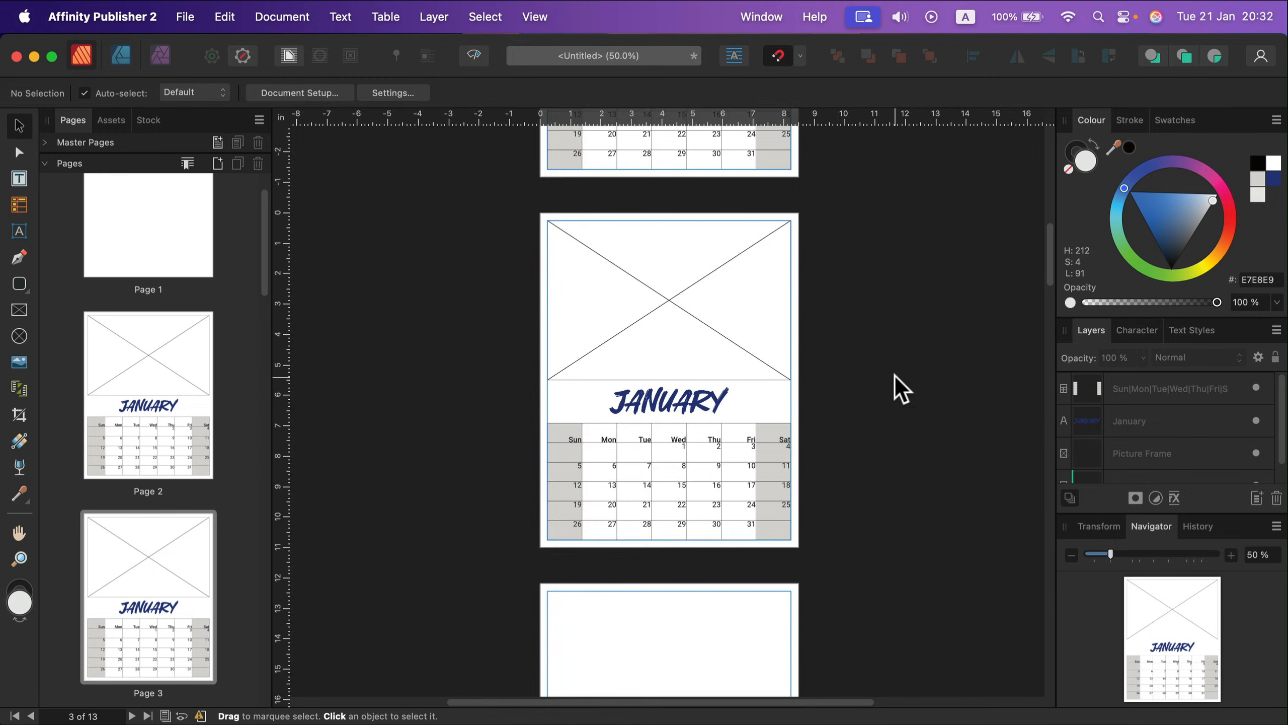
- Replace the month title on page 3 with February
{"action": "key", "text": "super+1"}
{"action": "left_click", "coordinate": [752, 391]}
{"action": "left_click", "coordinate": [777, 389]}
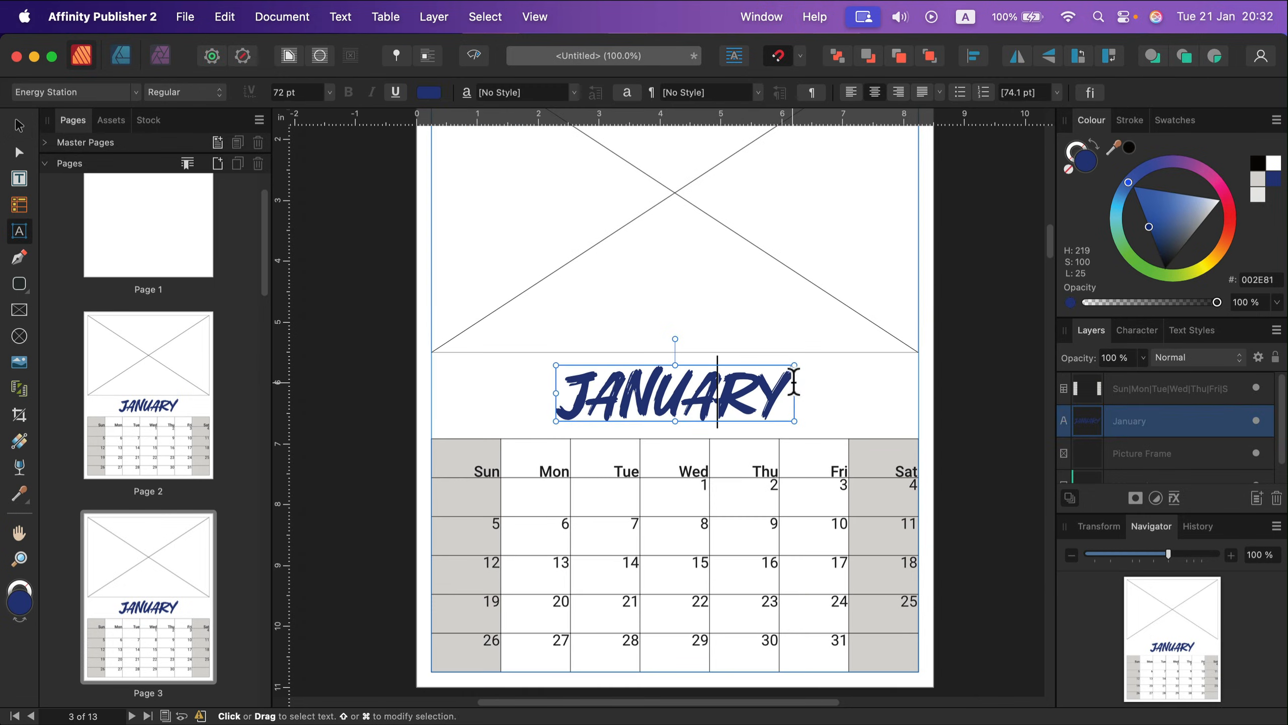
{"action": "left_click_drag", "start_coordinate": [794, 391], "coordinate": [533, 390]}
{"action": "type", "text": "February"}
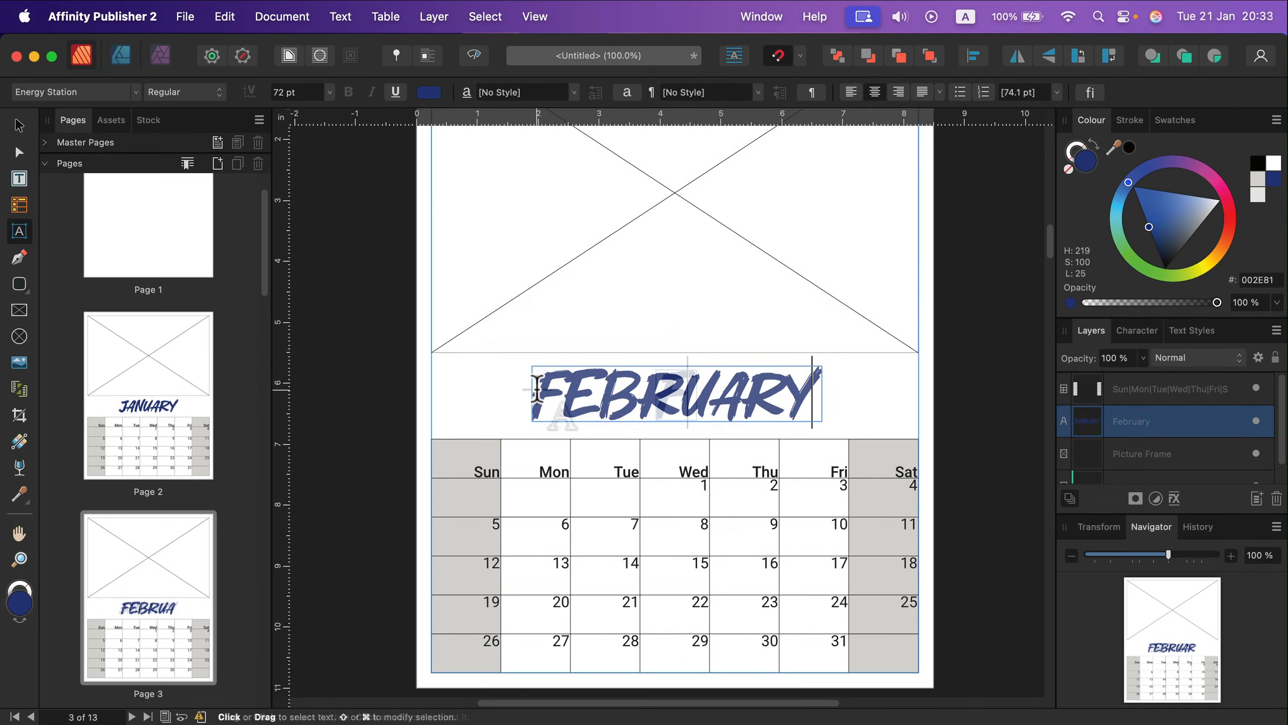
{"action": "left_click", "coordinate": [18, 127]}
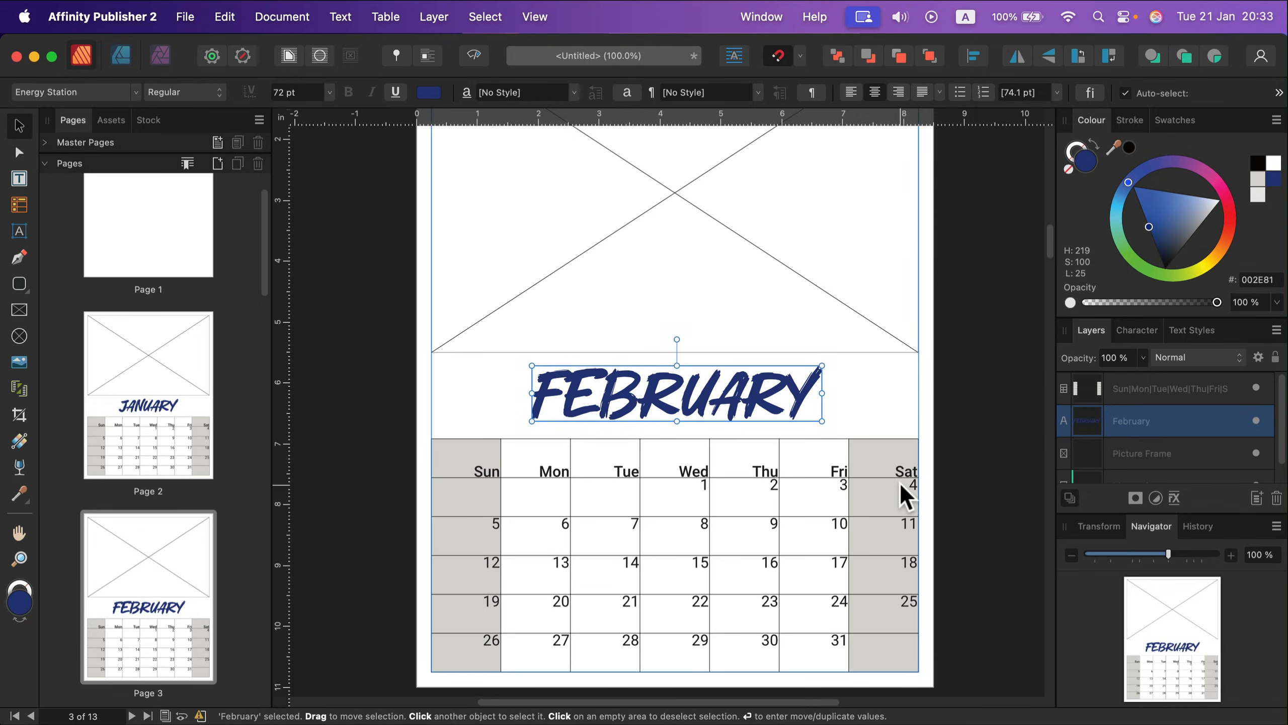
- Clear all of the copied January dates from the February table, keeping the weekday header row
{"action": "left_click", "coordinate": [686, 491]}
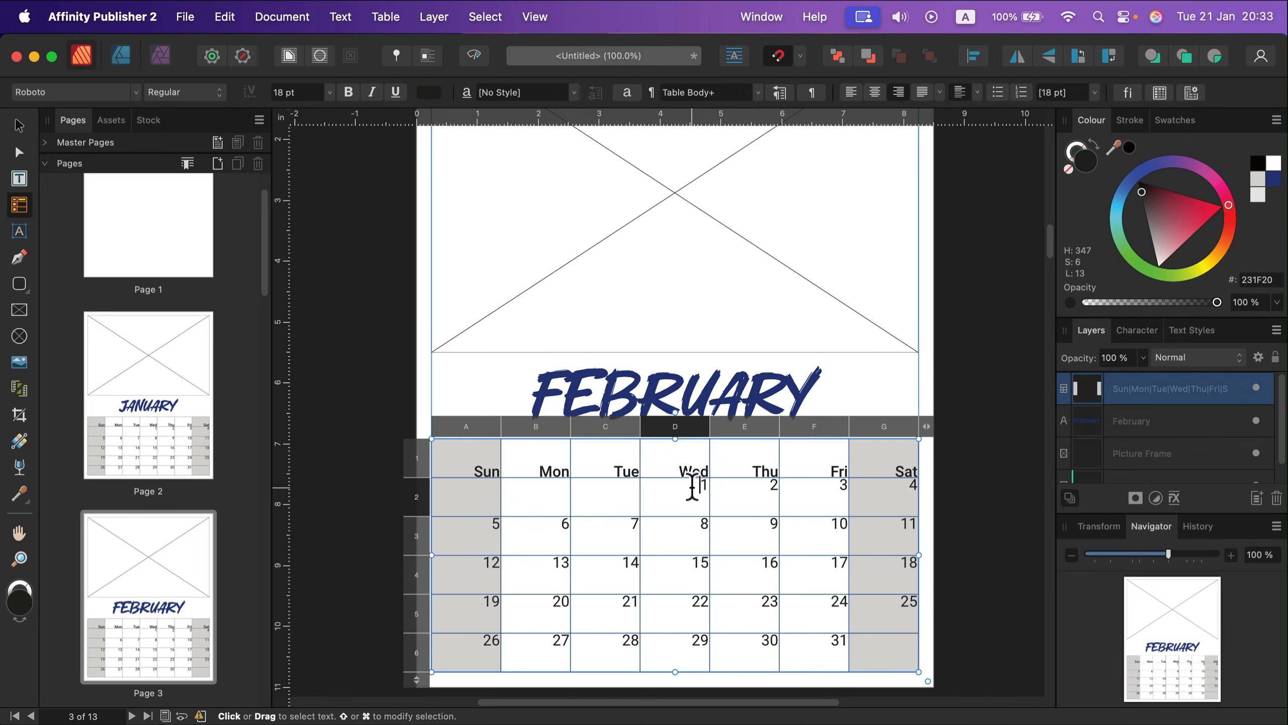
{"action": "left_click_drag", "start_coordinate": [687, 487], "coordinate": [887, 636]}
{"action": "key", "text": "BackSpace"}
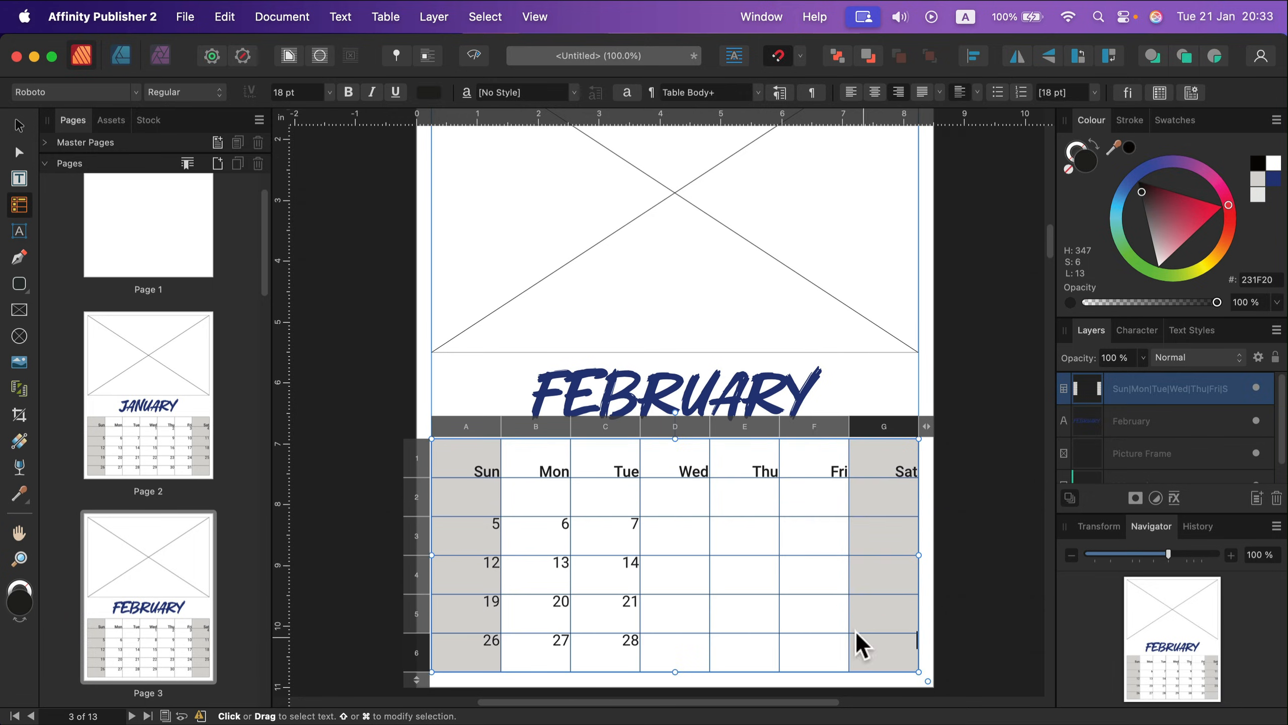
{"action": "left_click_drag", "start_coordinate": [483, 524], "coordinate": [637, 644]}
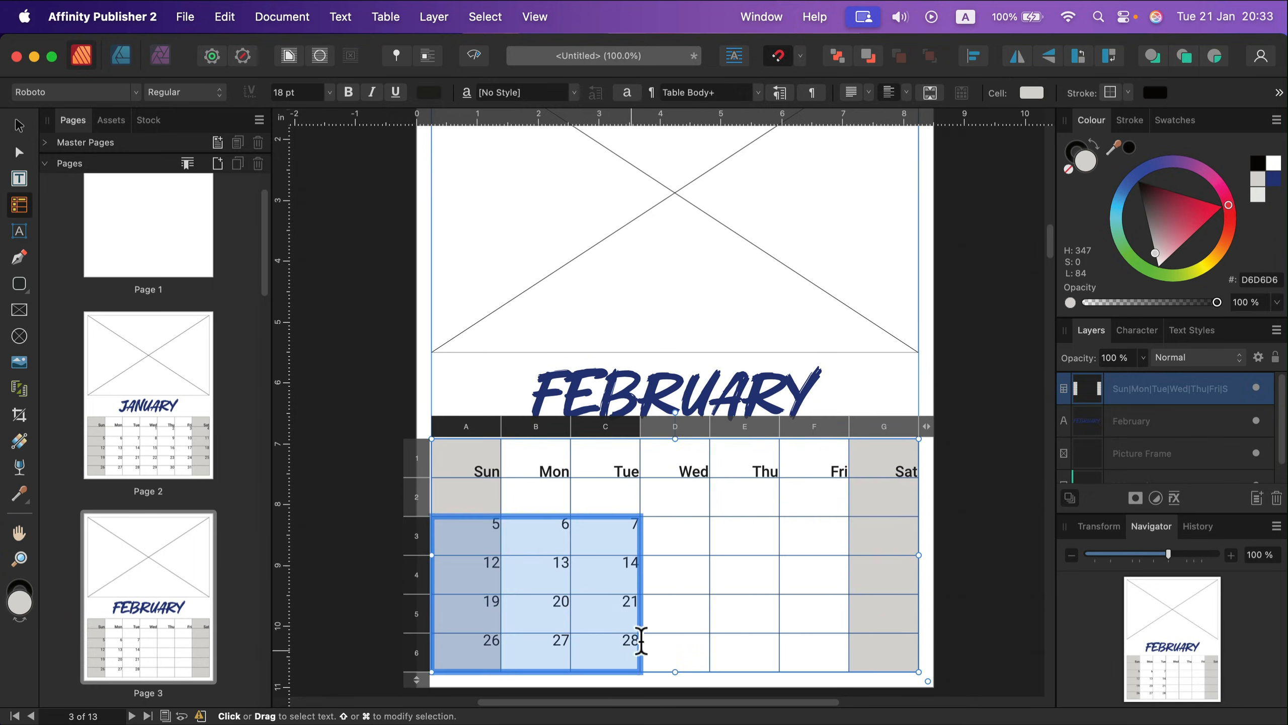
{"action": "key", "text": "BackSpace"}
- Enter the February dates, with 1 under Sat in the first week and 2, 3, 4, 5 onward from Sun in the next row
{"action": "left_click", "coordinate": [893, 507]}
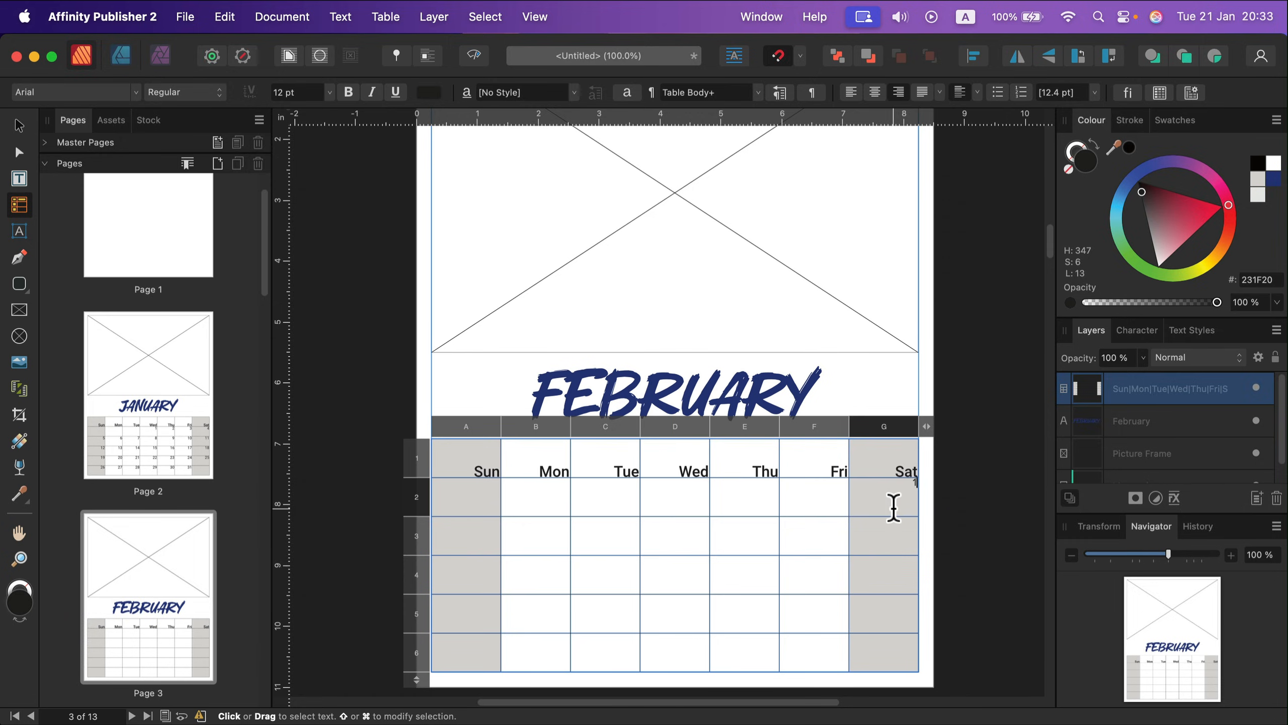
{"action": "type", "text": "1"}
{"action": "key", "text": "Escape"}
{"action": "left_click", "coordinate": [475, 528]}
{"action": "type", "text": "2"}
{"action": "left_click", "coordinate": [540, 542]}
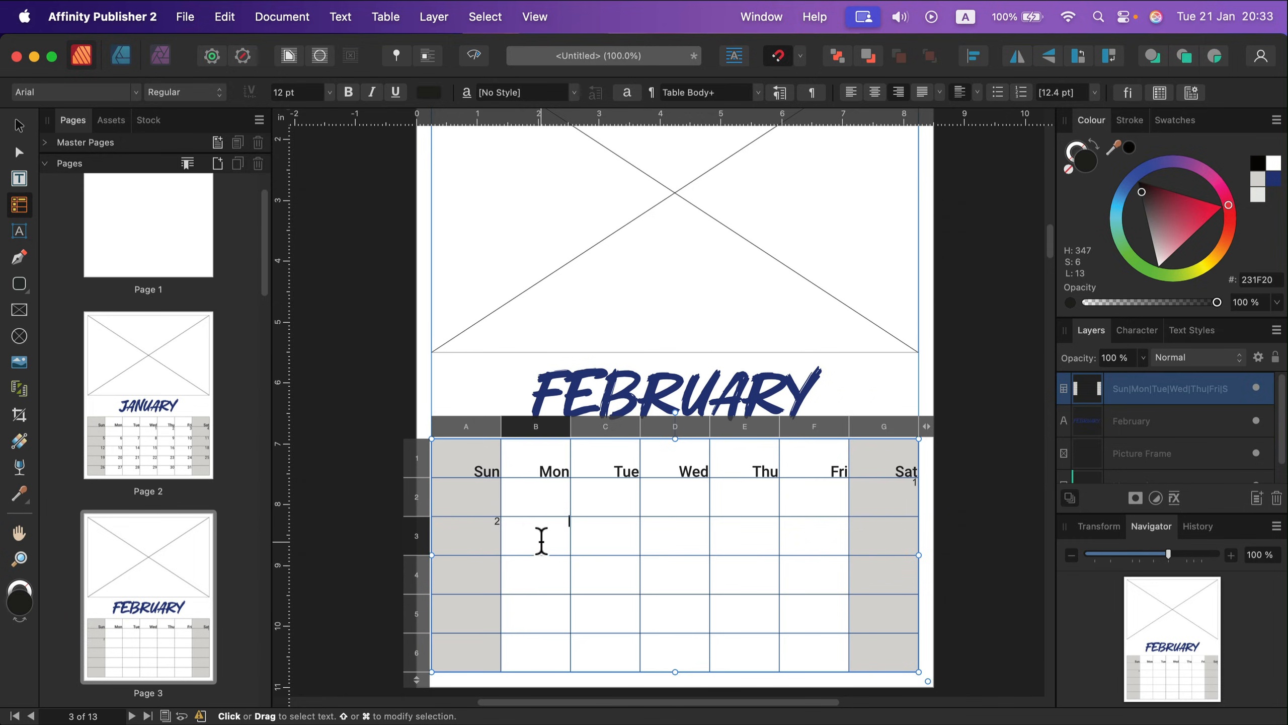
{"action": "type", "text": "3"}
{"action": "left_click", "coordinate": [578, 541]}
{"action": "type", "text": "4"}
{"action": "left_click", "coordinate": [705, 539]}
{"action": "type", "text": "5"}
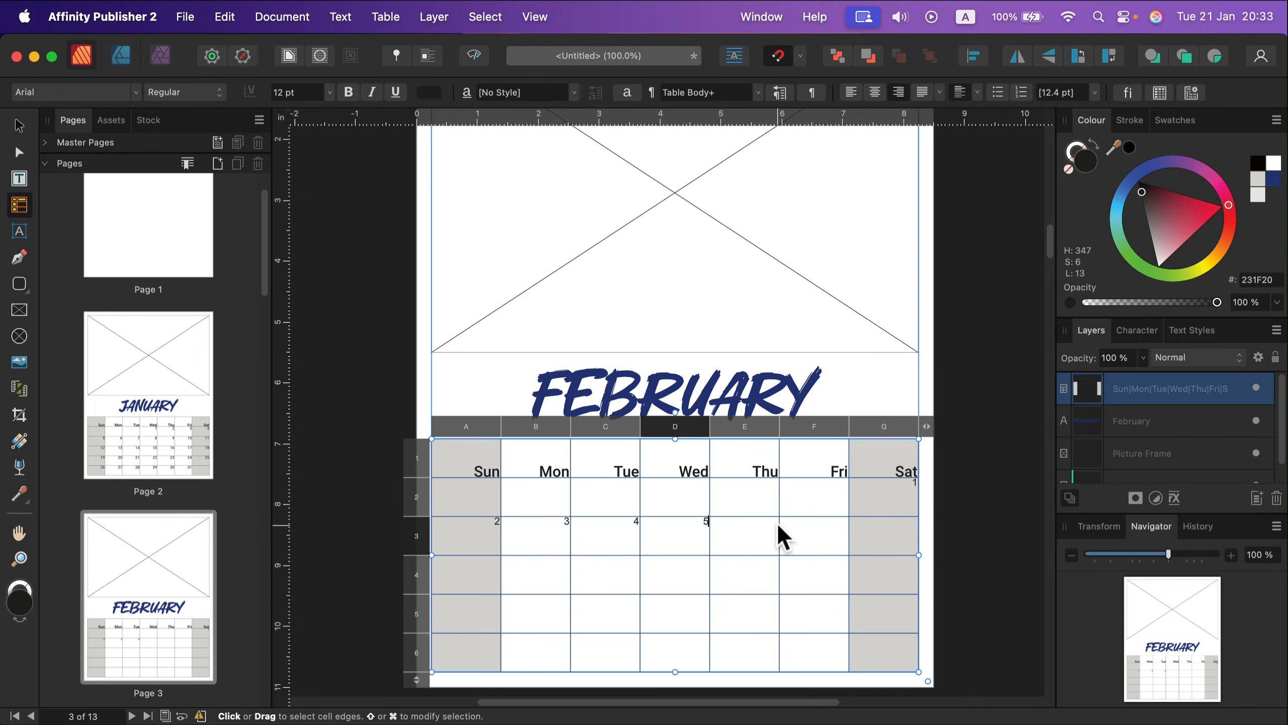
{"action": "left_click", "coordinate": [771, 530]}
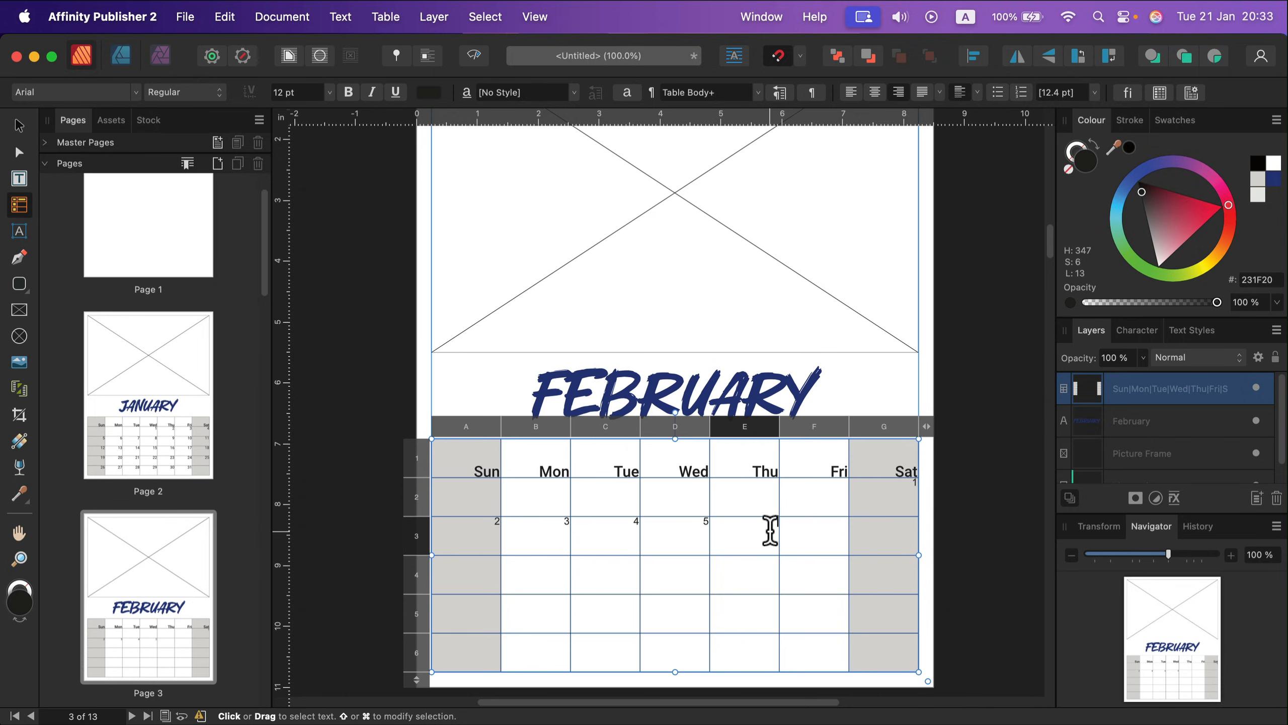
{"action": "left_click", "coordinate": [798, 536]}
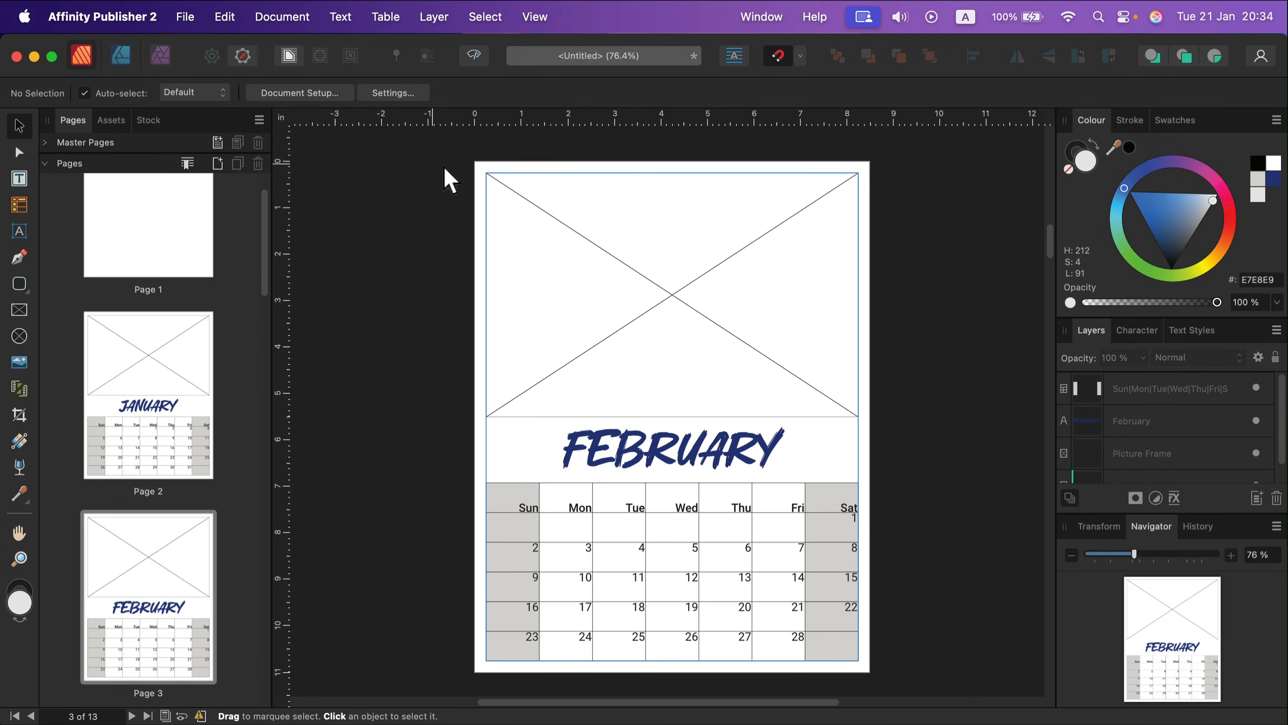
- Select the February page's picture frame, title and table together and paste a copy of them onto the empty page 4
{"action": "left_click_drag", "start_coordinate": [432, 164], "coordinate": [932, 669]}
{"action": "scroll", "coordinate": [197, 528], "scroll_direction": "down", "scroll_amount": 3}
{"action": "scroll", "coordinate": [175, 559], "scroll_direction": "down", "scroll_amount": 2}
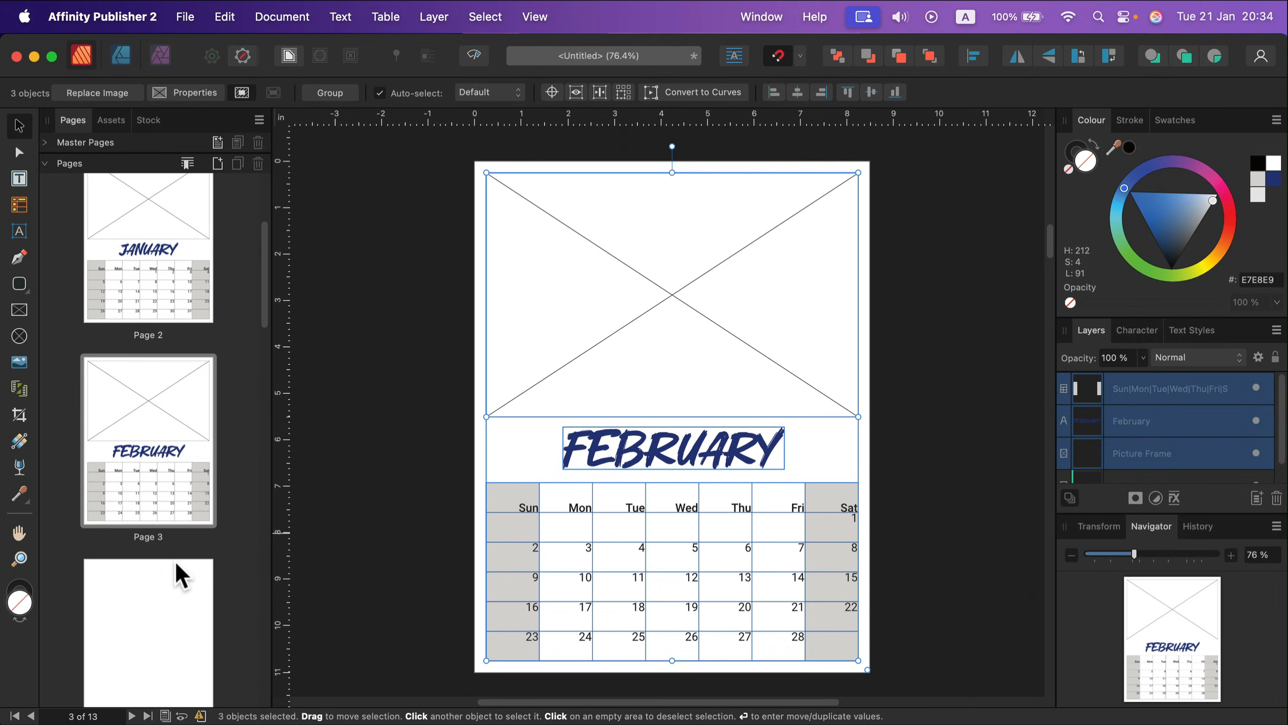
{"action": "left_click", "coordinate": [168, 569]}
{"action": "key", "text": "super+v"}
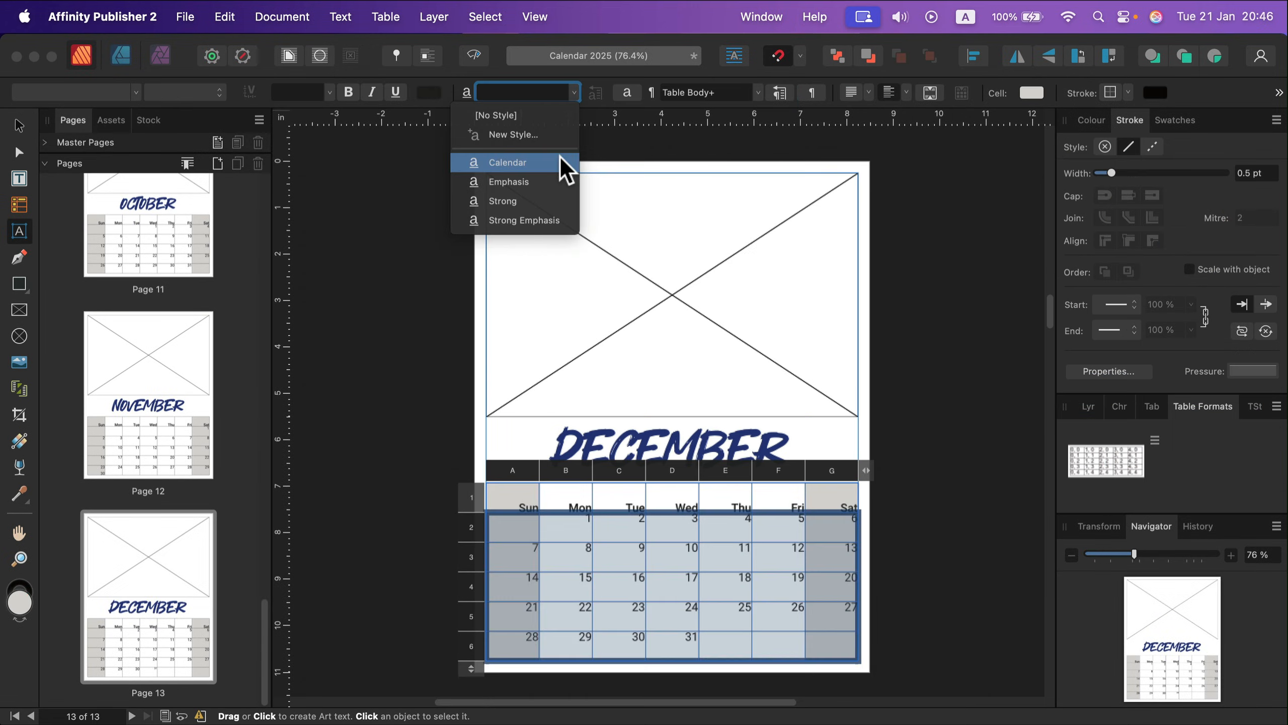
- Apply the Calendar character style to the date cells of the December table and deselect the table
{"action": "left_click", "coordinate": [560, 165]}
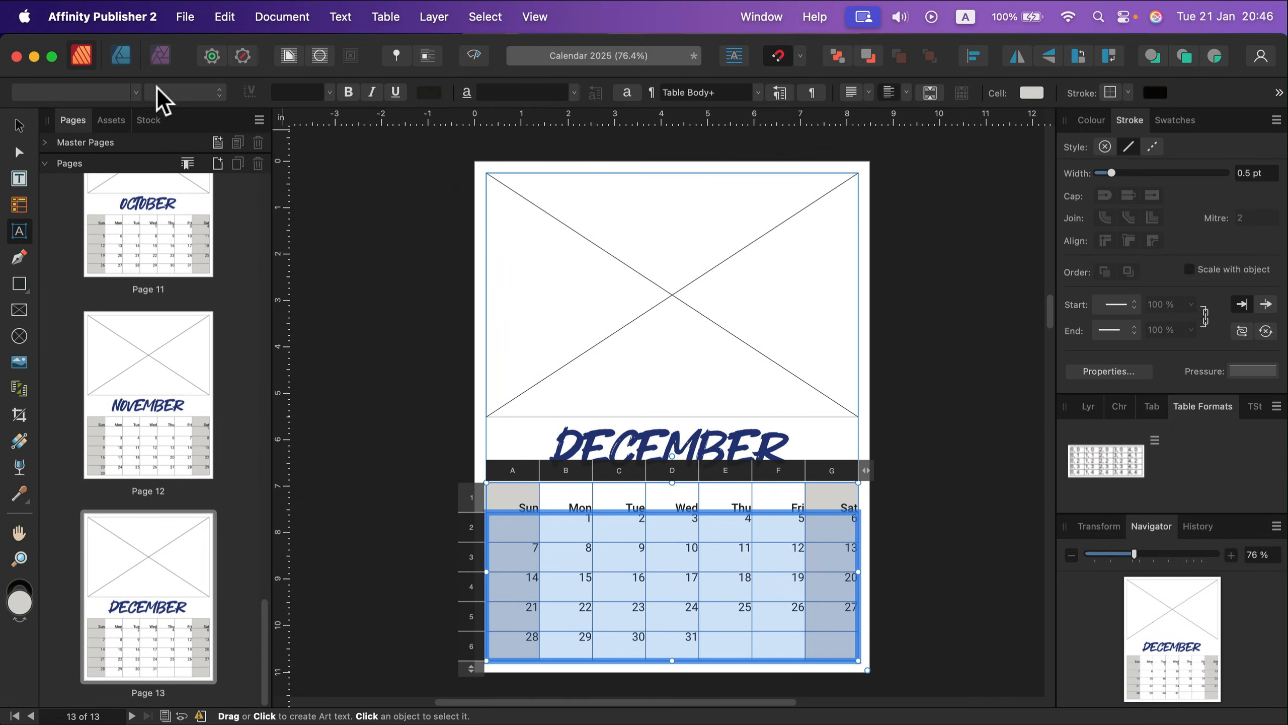
{"action": "left_click", "coordinate": [19, 125]}
{"action": "left_click", "coordinate": [397, 225]}
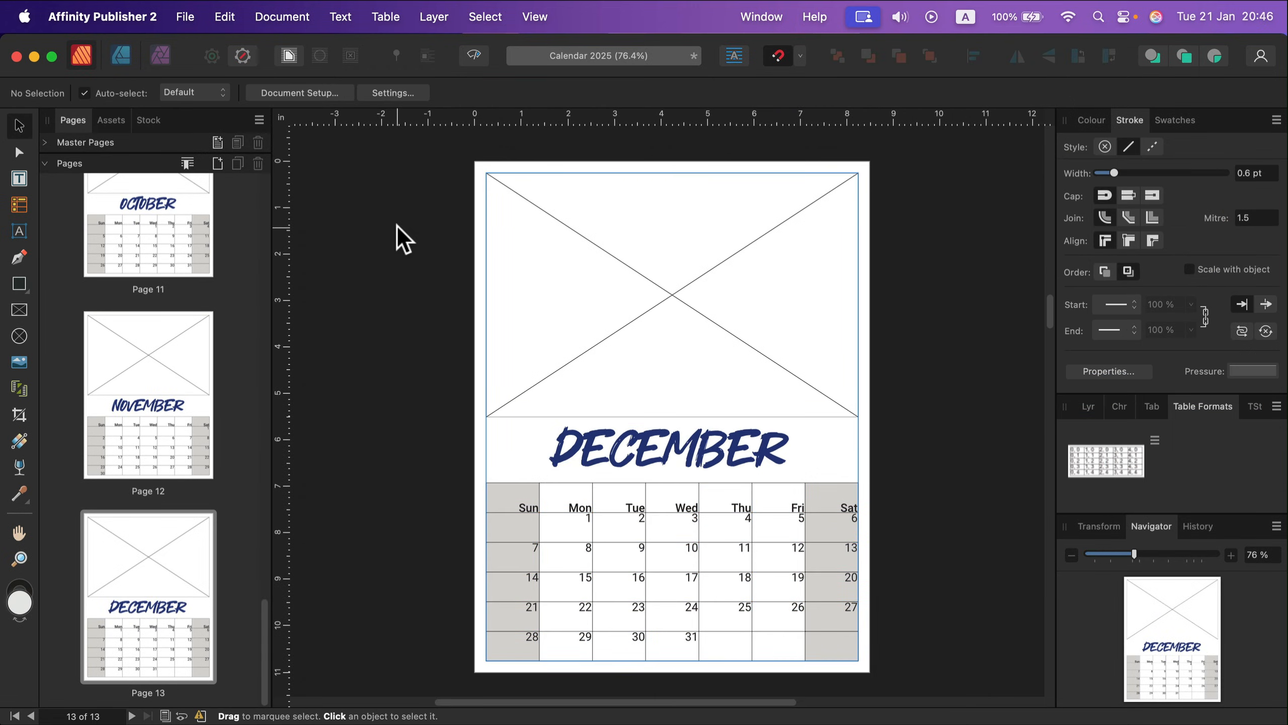
- Review the month pages and their picture frames in a zoomed-out view, from December back to the blank first page
{"action": "key", "text": "super+minus"}
{"action": "key", "text": "super+minus"}
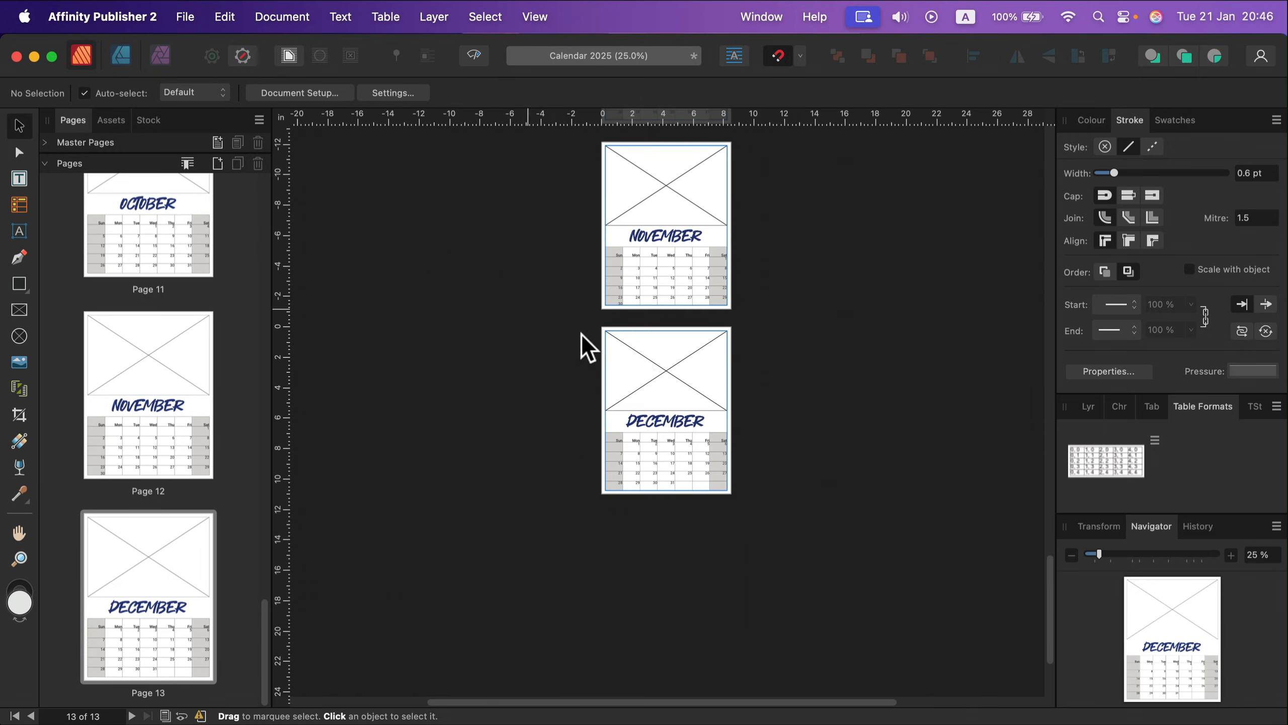
{"action": "scroll", "coordinate": [715, 373], "scroll_direction": "up", "scroll_amount": 4}
{"action": "scroll", "coordinate": [716, 377], "scroll_direction": "up", "scroll_amount": 6}
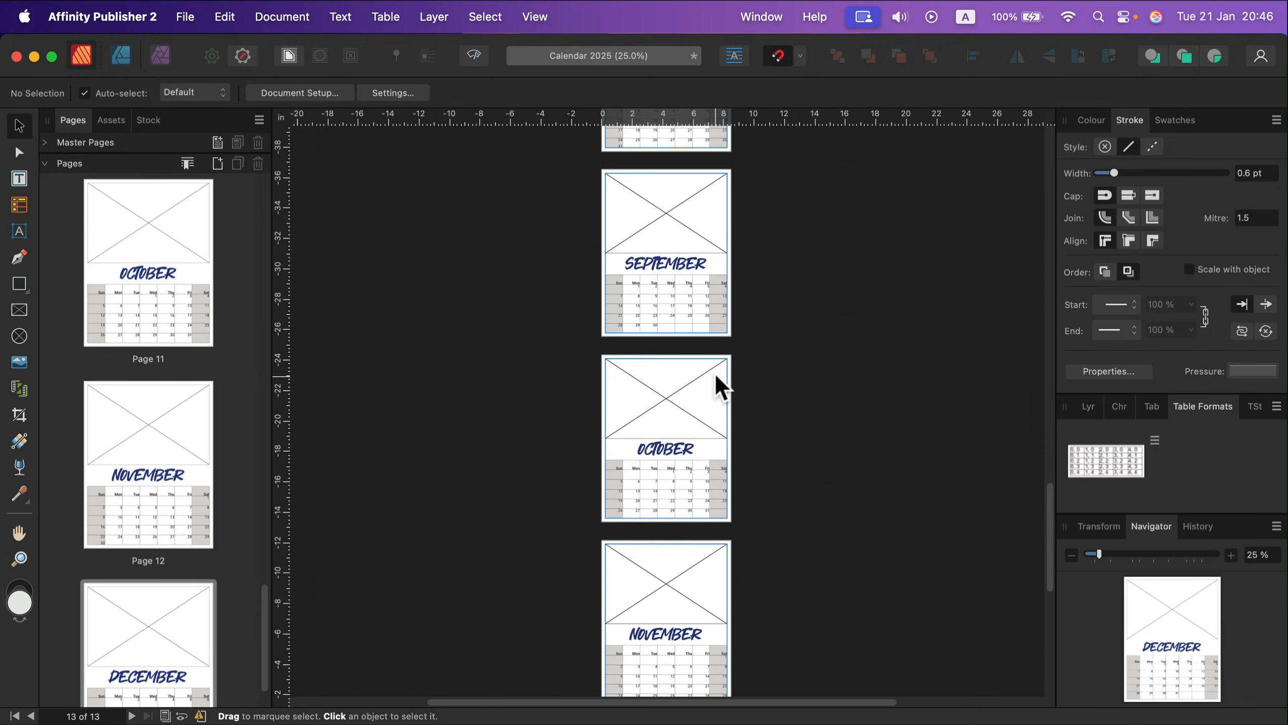
{"action": "scroll", "coordinate": [715, 376], "scroll_direction": "up", "scroll_amount": 12}
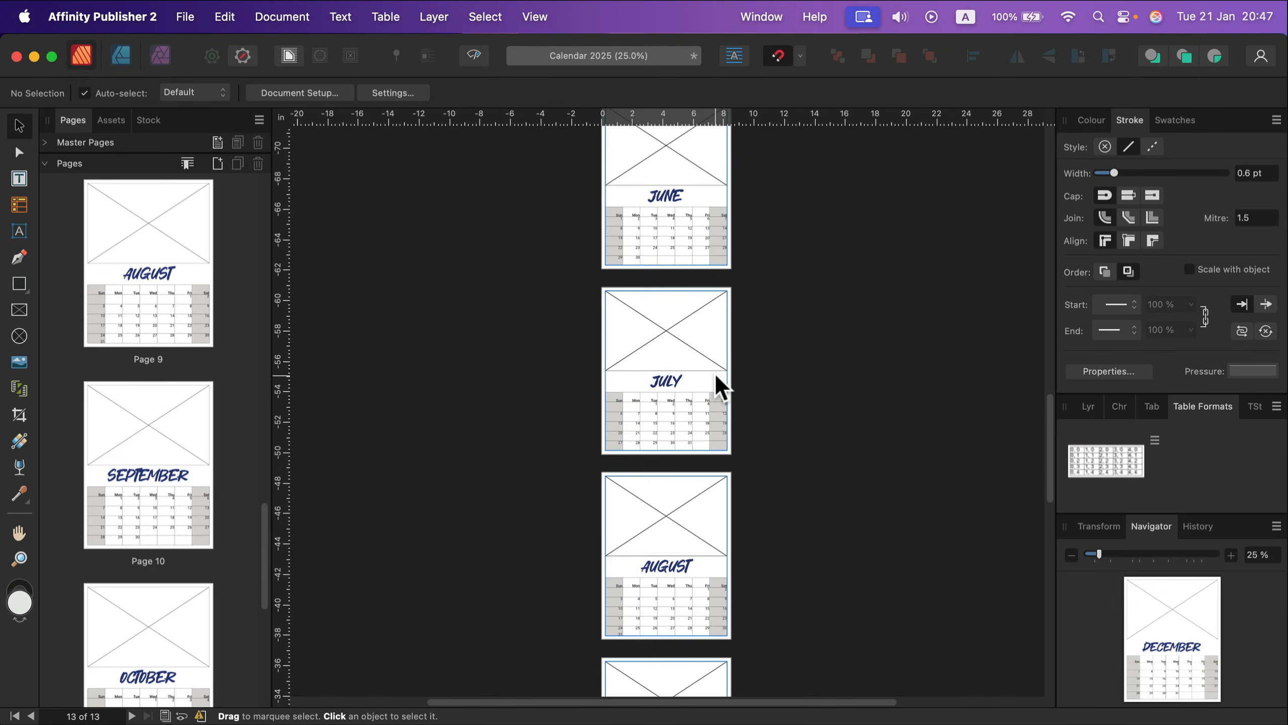
{"action": "scroll", "coordinate": [712, 363], "scroll_direction": "up", "scroll_amount": 3}
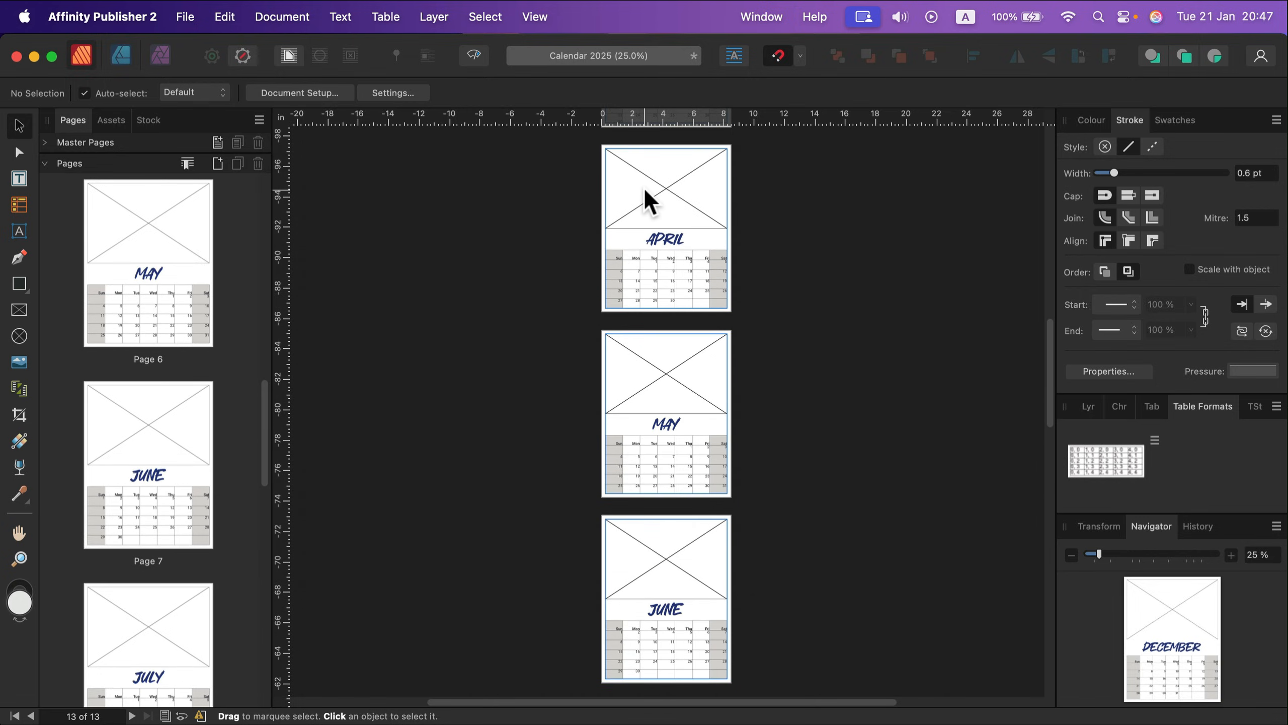
{"action": "left_click", "coordinate": [649, 186]}
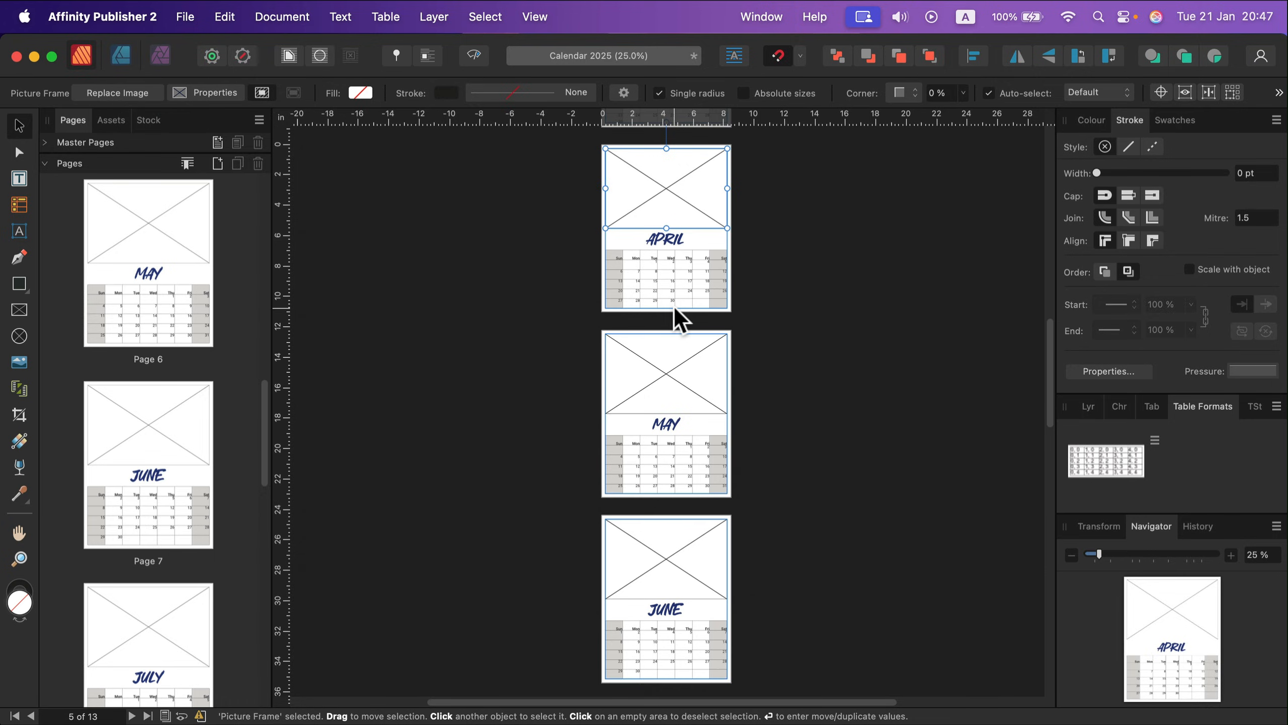
{"action": "scroll", "coordinate": [677, 325], "scroll_direction": "up", "scroll_amount": 5}
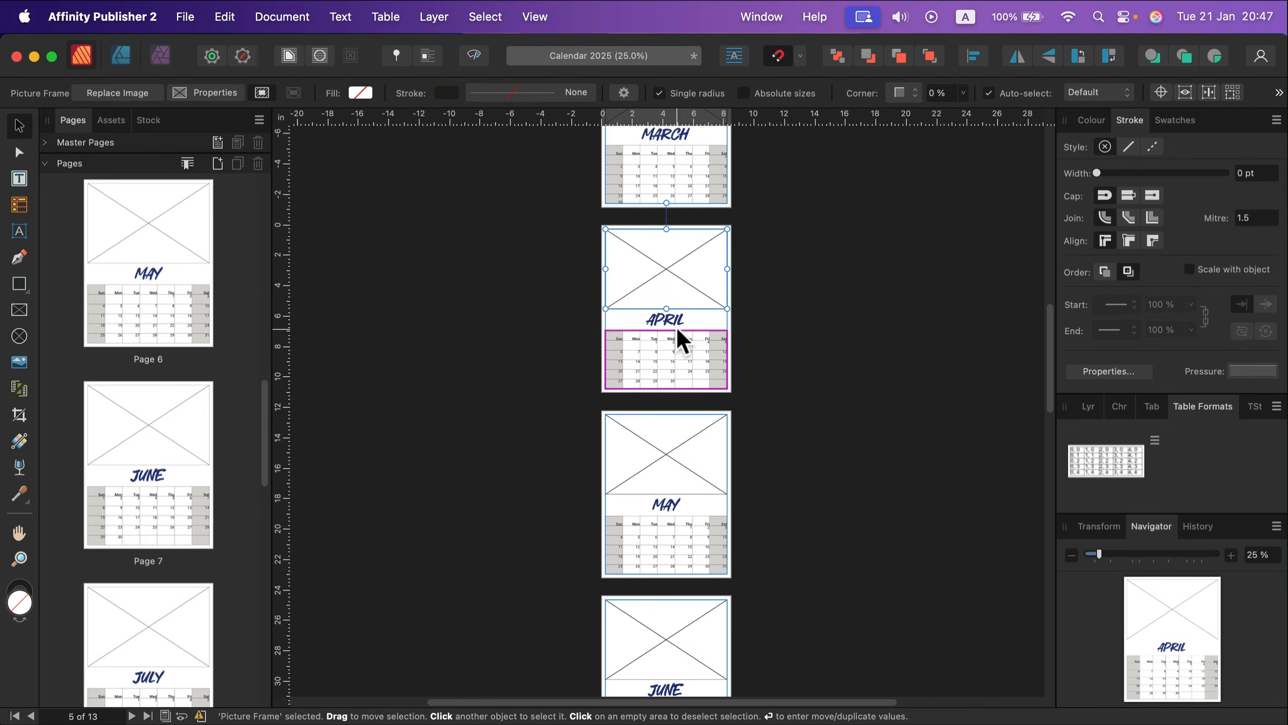
{"action": "scroll", "coordinate": [673, 326], "scroll_direction": "up", "scroll_amount": 4}
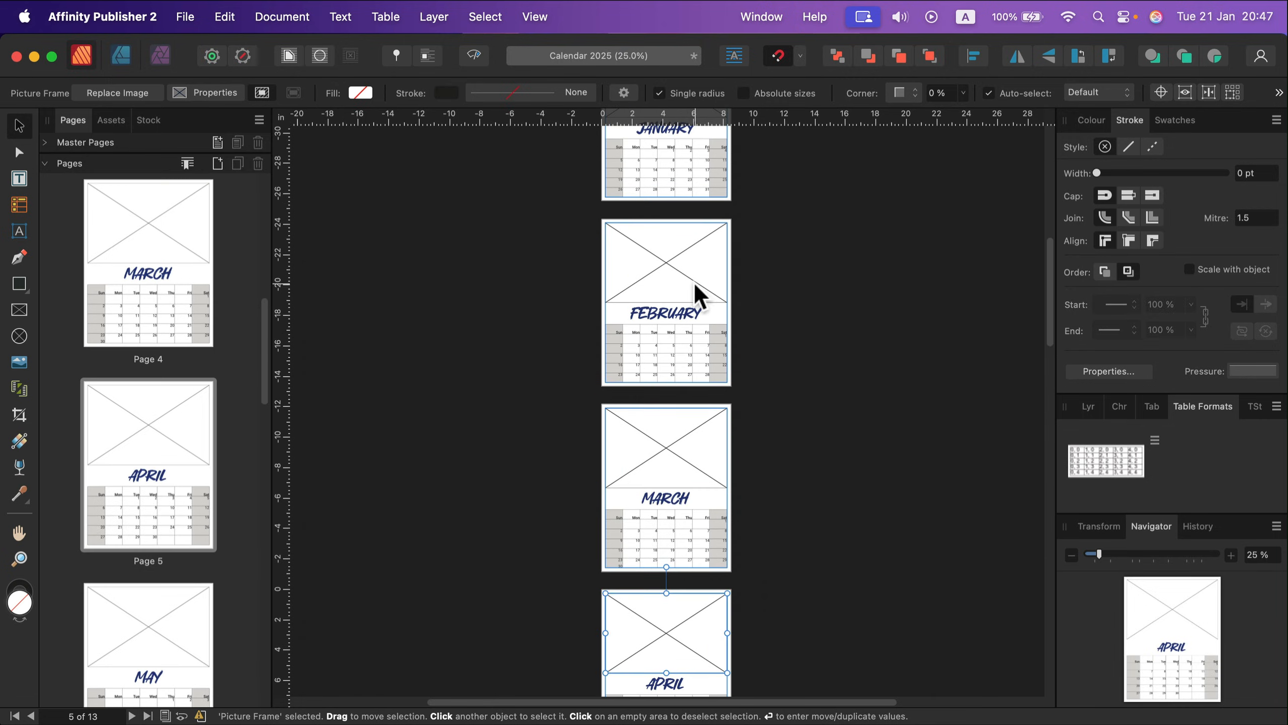
{"action": "scroll", "coordinate": [678, 266], "scroll_direction": "up", "scroll_amount": 8}
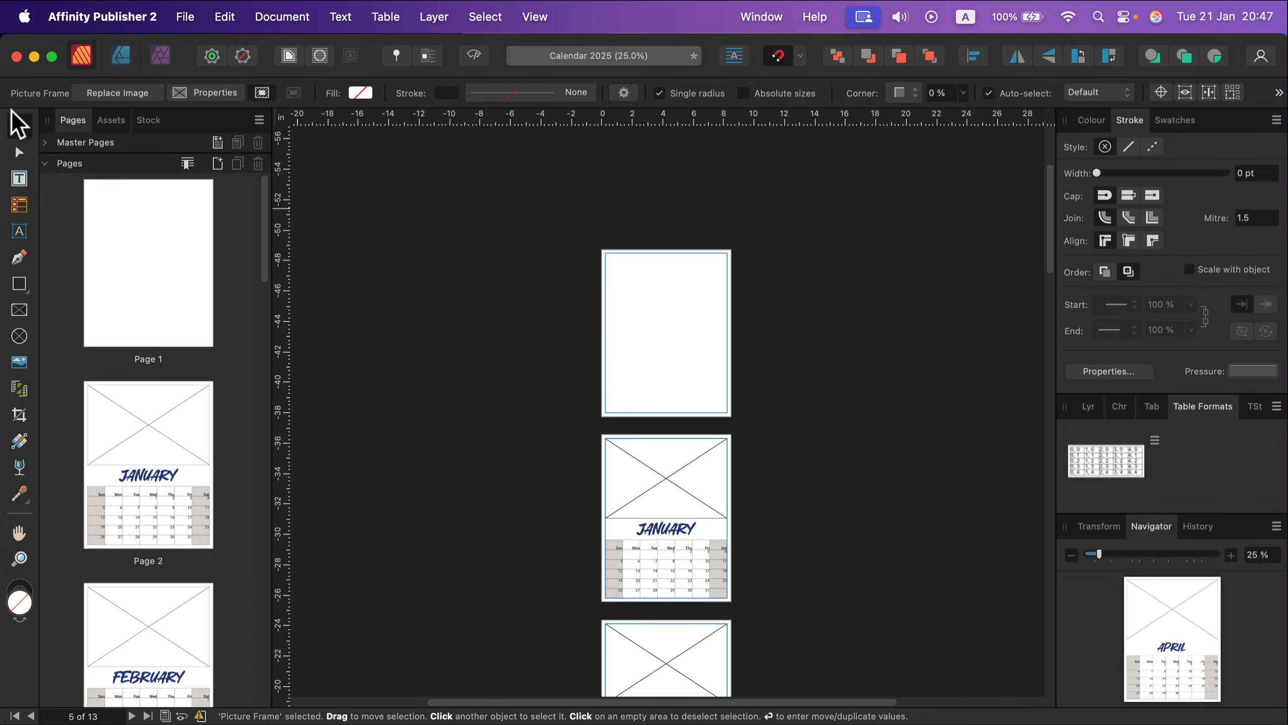
{"action": "left_click", "coordinate": [813, 369]}
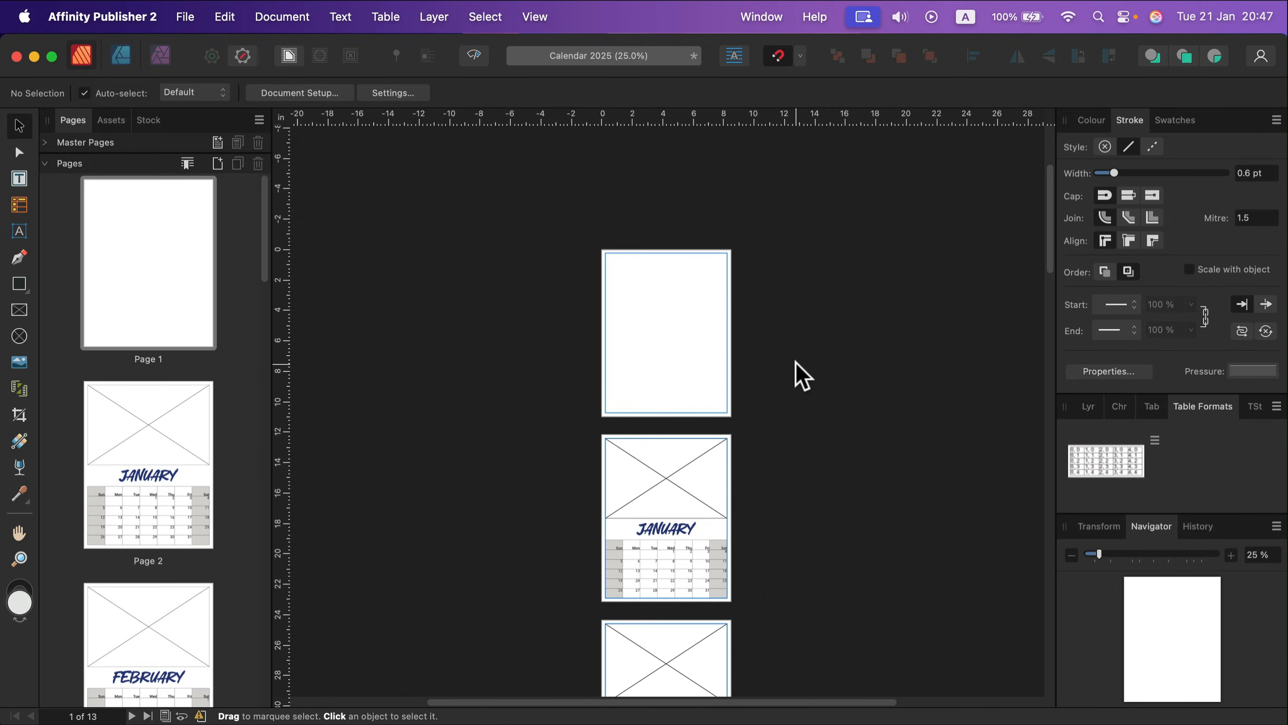
{"action": "scroll", "coordinate": [796, 362], "scroll_direction": "down", "scroll_amount": 2}
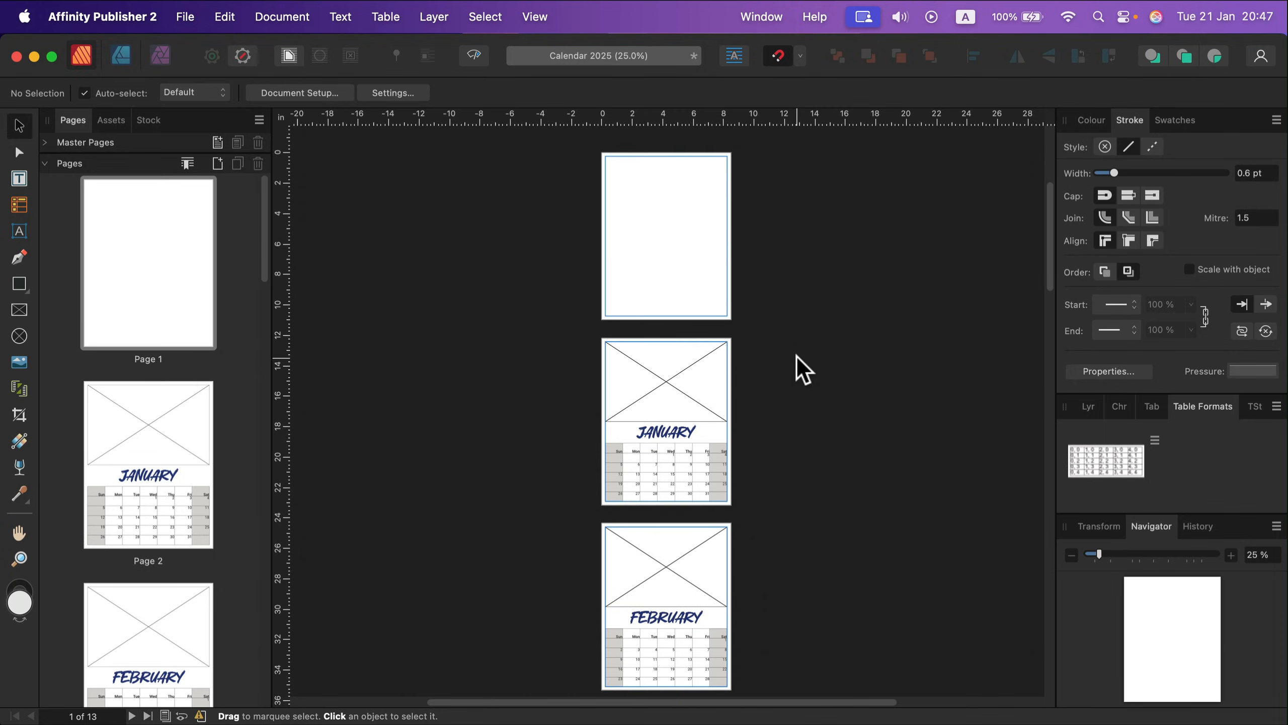